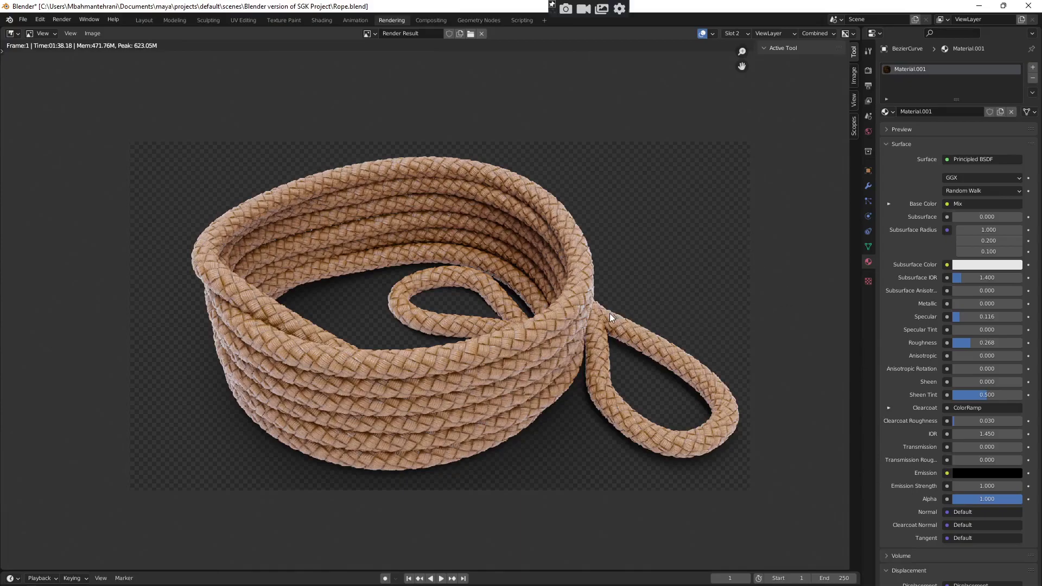
Compare the finished braided-rope render with the reference photo, then return to Layout.
{"action": "left_click", "coordinate": [144, 20]}
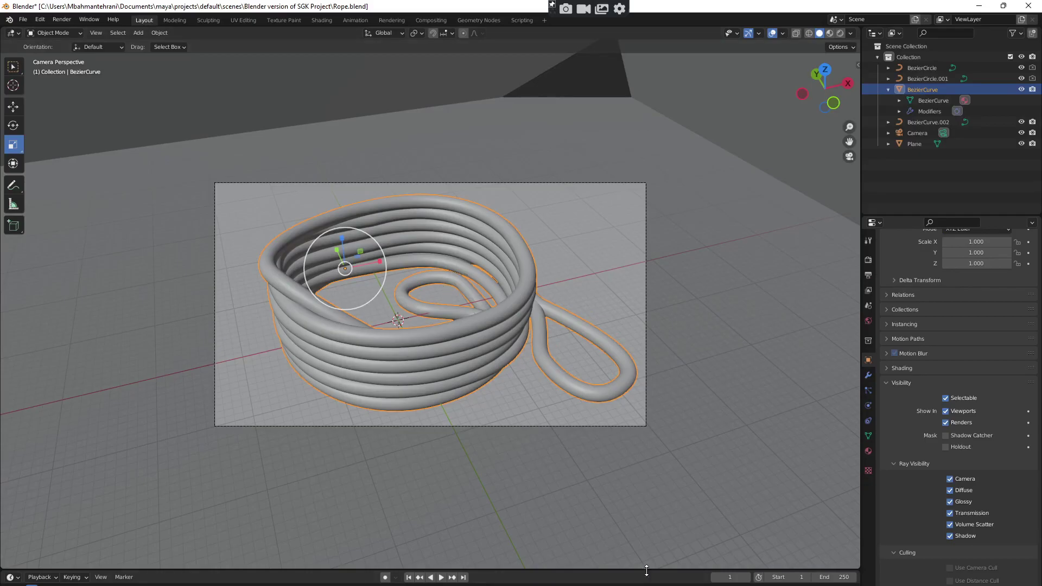
{"action": "left_click", "coordinate": [705, 564]}
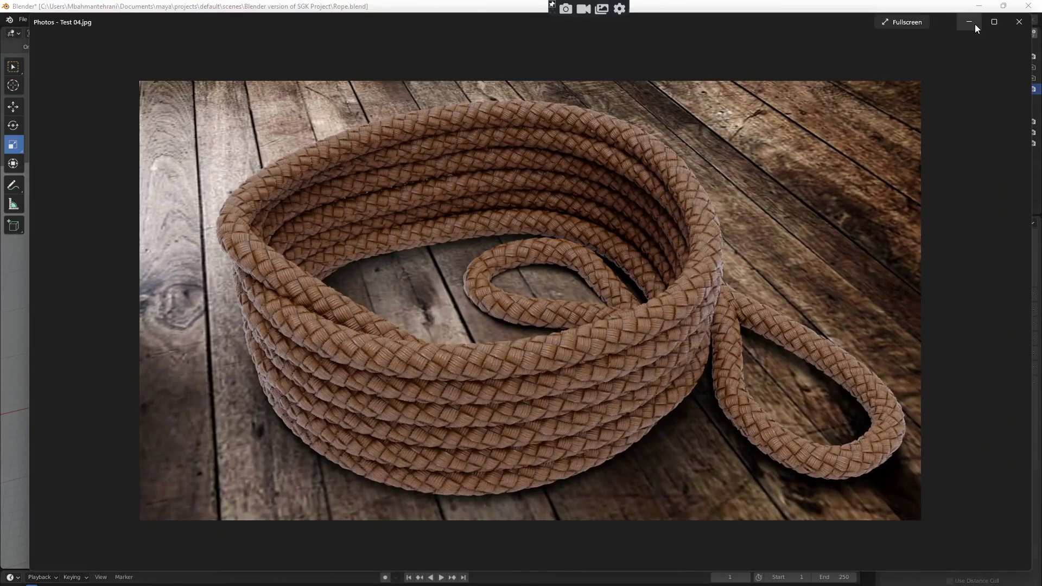
{"action": "left_click", "coordinate": [969, 21]}
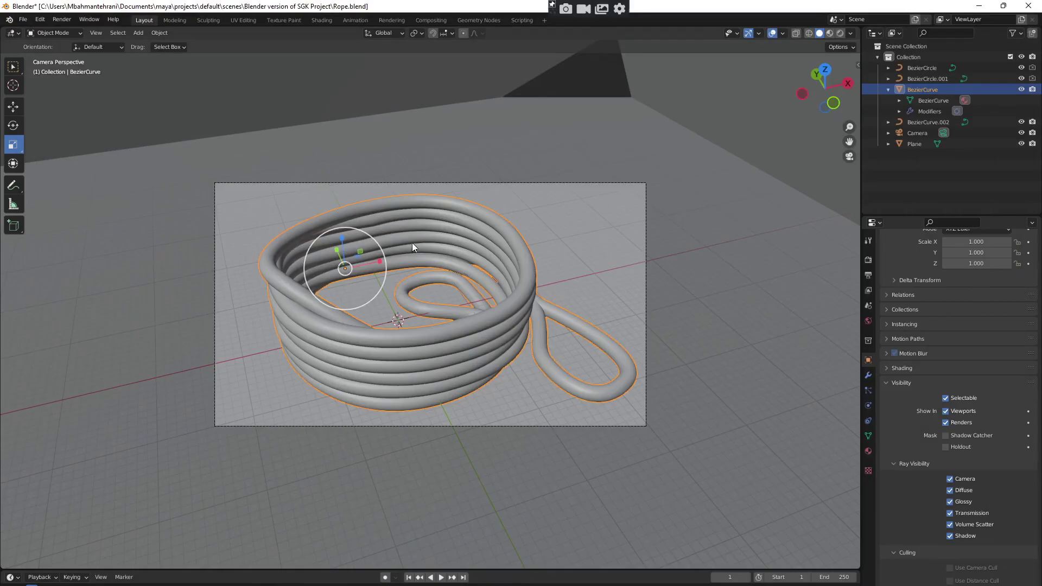
{"action": "left_click", "coordinate": [389, 21]}
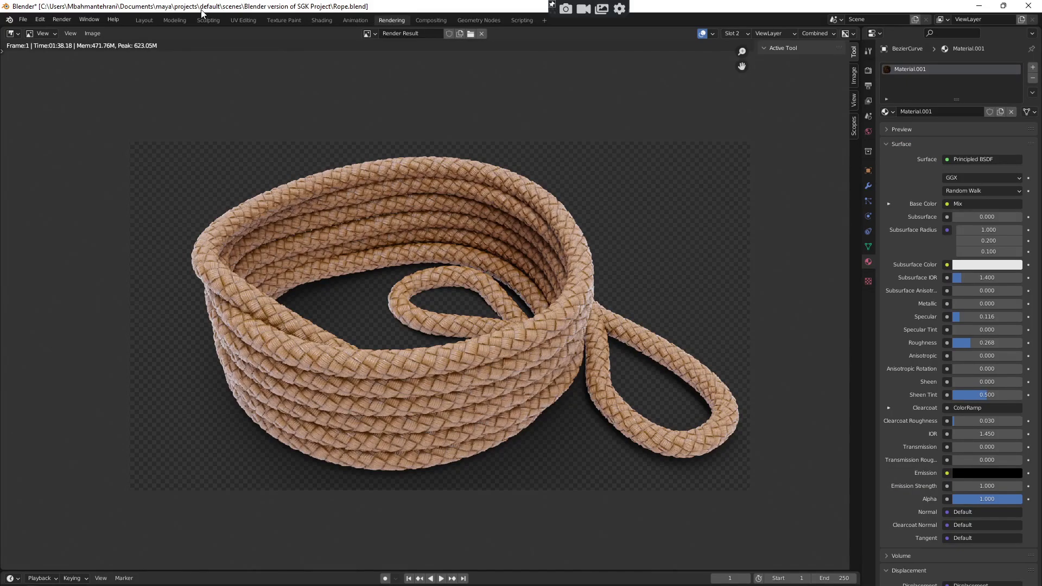
{"action": "left_click", "coordinate": [145, 20]}
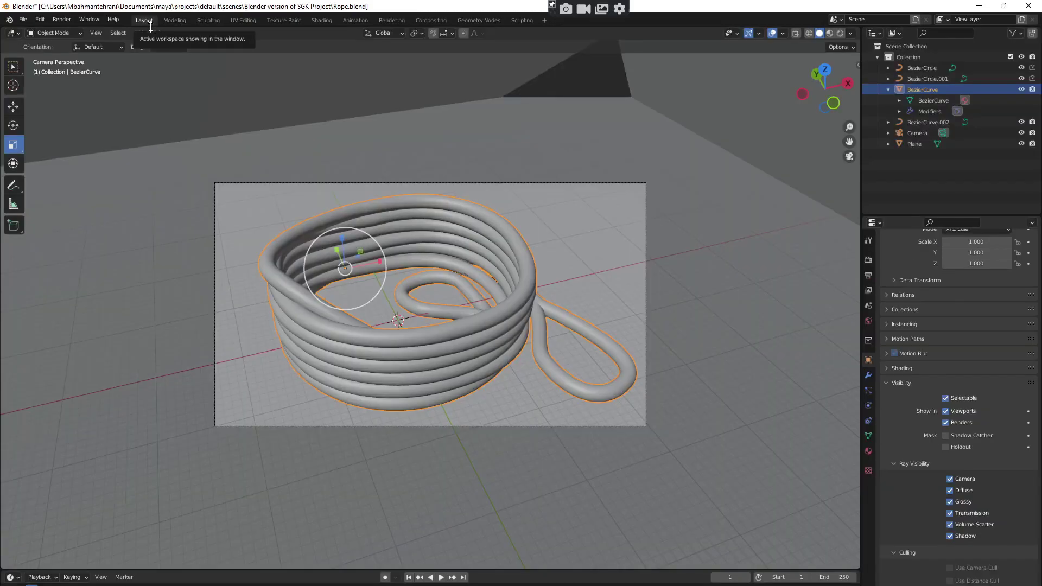
{"action": "left_click", "coordinate": [156, 32]}
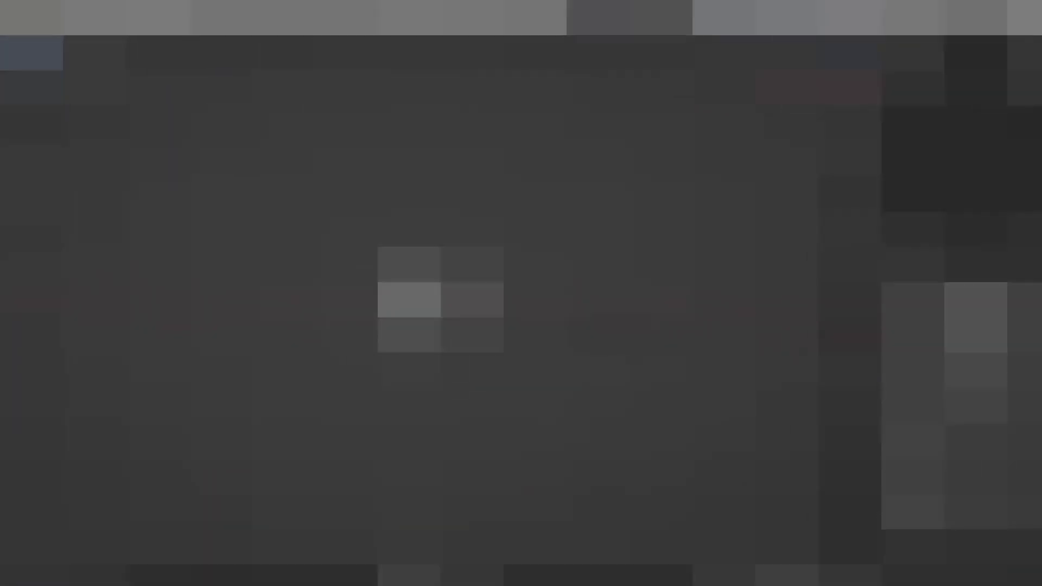
Delete the default cube, camera and light, add a Bezier circle, and view from Top.
{"action": "left_click_drag", "start_coordinate": [725, 139], "coordinate": [252, 465]}
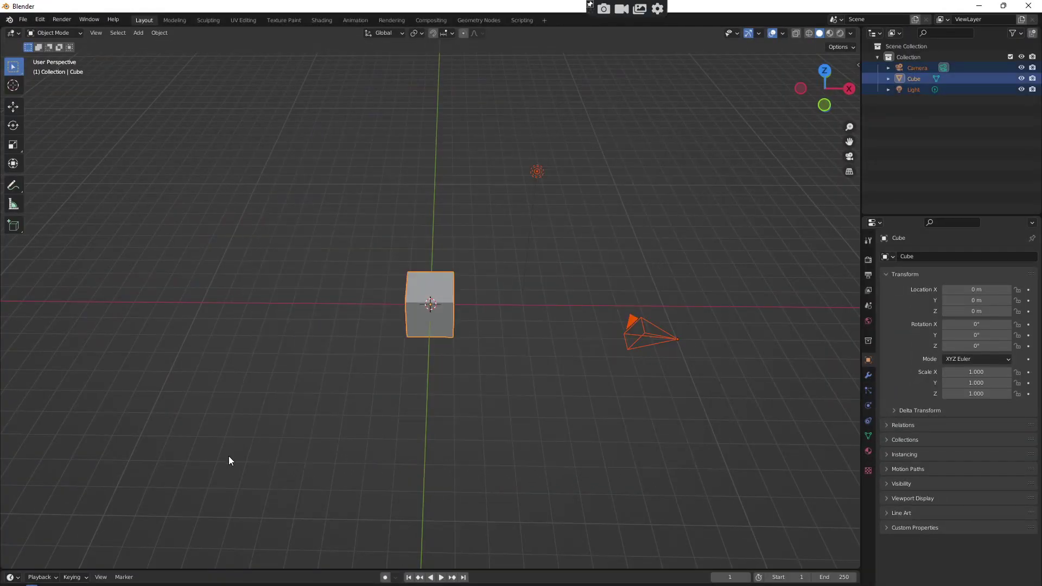
{"action": "key", "text": "Delete"}
{"action": "key", "text": "shift+a"}
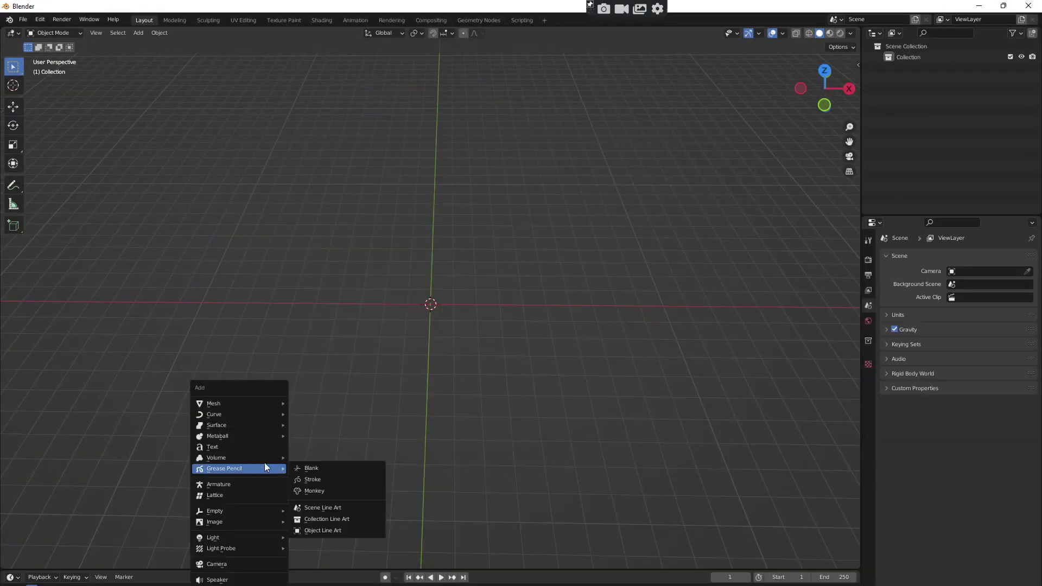
{"action": "mouse_move", "coordinate": [248, 426]}
{"action": "mouse_move", "coordinate": [213, 414]}
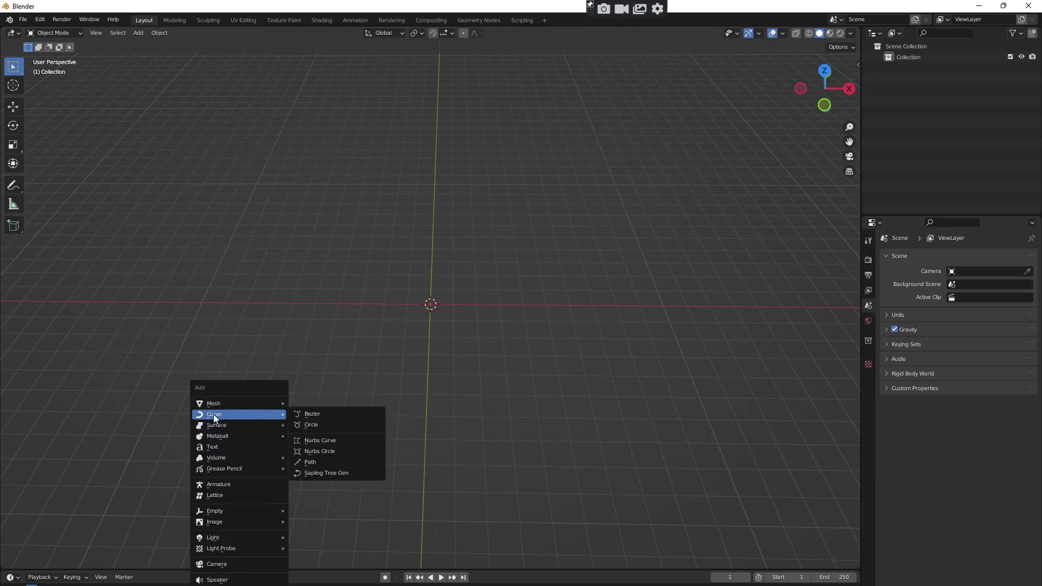
{"action": "left_click", "coordinate": [314, 424]}
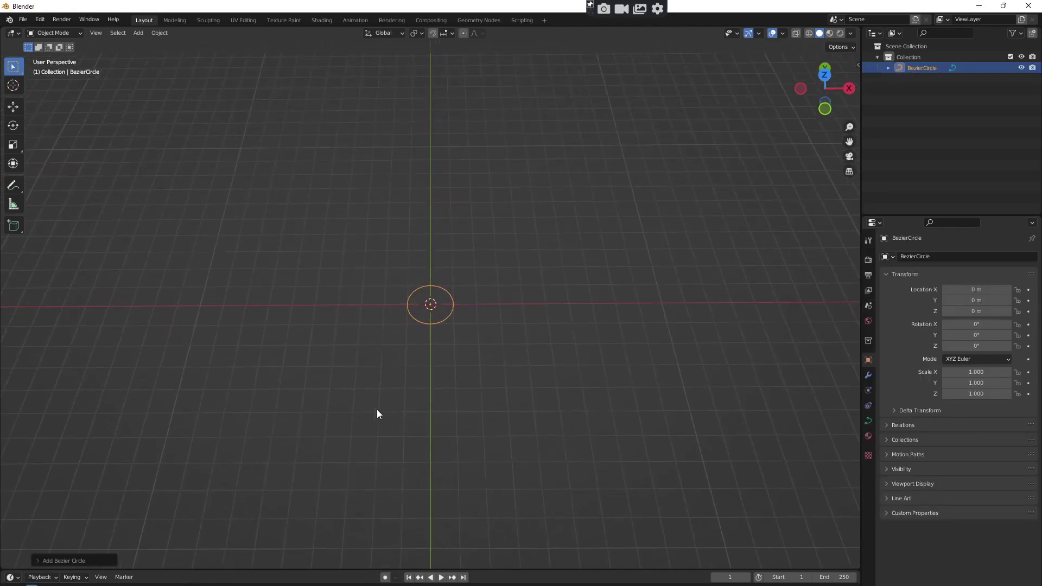
{"action": "key", "text": "grave"}
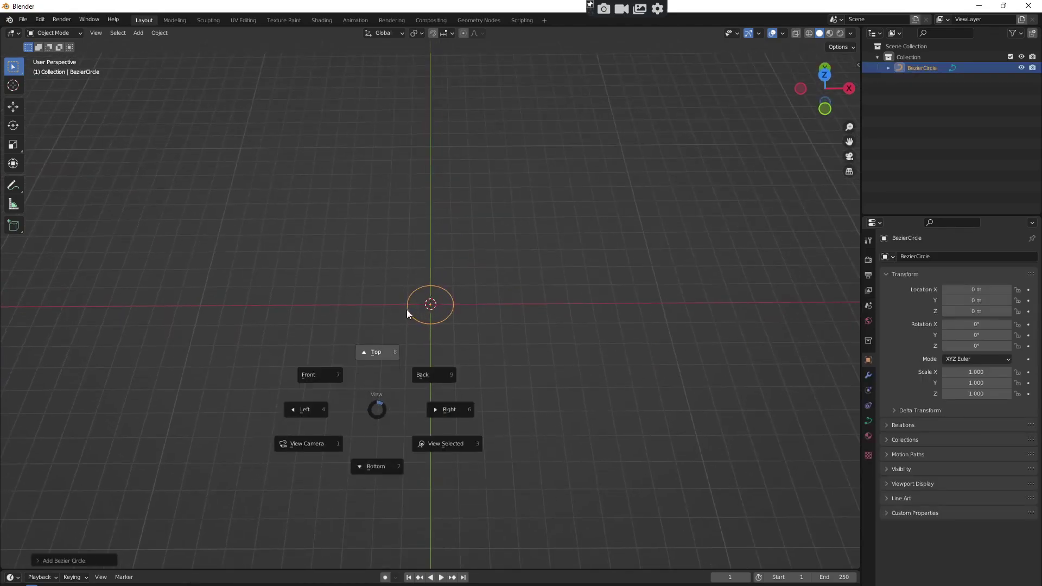
{"action": "left_click", "coordinate": [389, 313]}
{"action": "scroll", "coordinate": [421, 355], "scroll_direction": "up", "scroll_amount": 5}
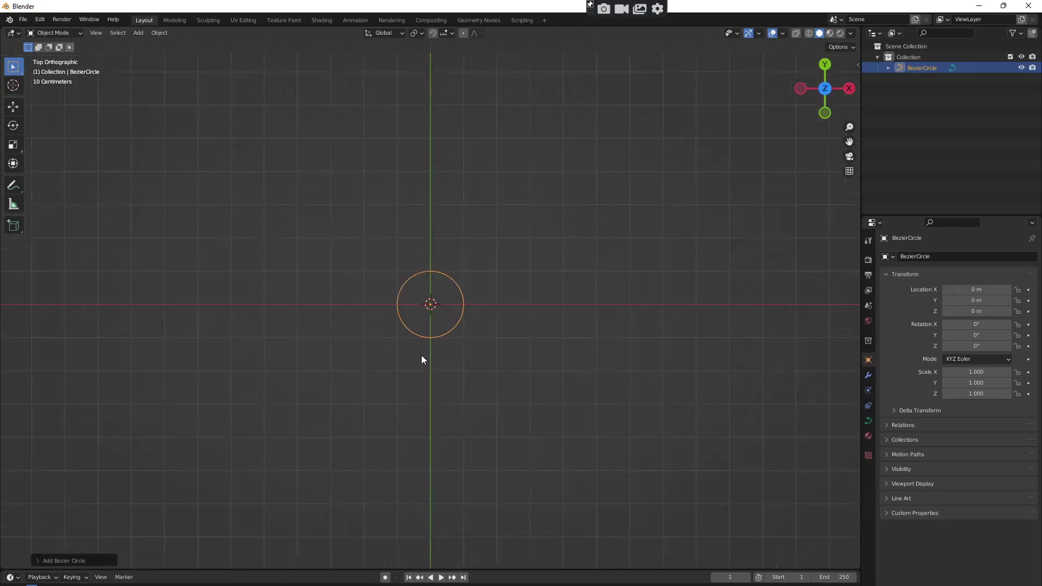
Add a Bezier curve, move the circle to its left, and show the curve's data settings.
{"action": "left_click", "coordinate": [443, 440]}
{"action": "key", "text": "shift+a"}
{"action": "mouse_move", "coordinate": [435, 417]}
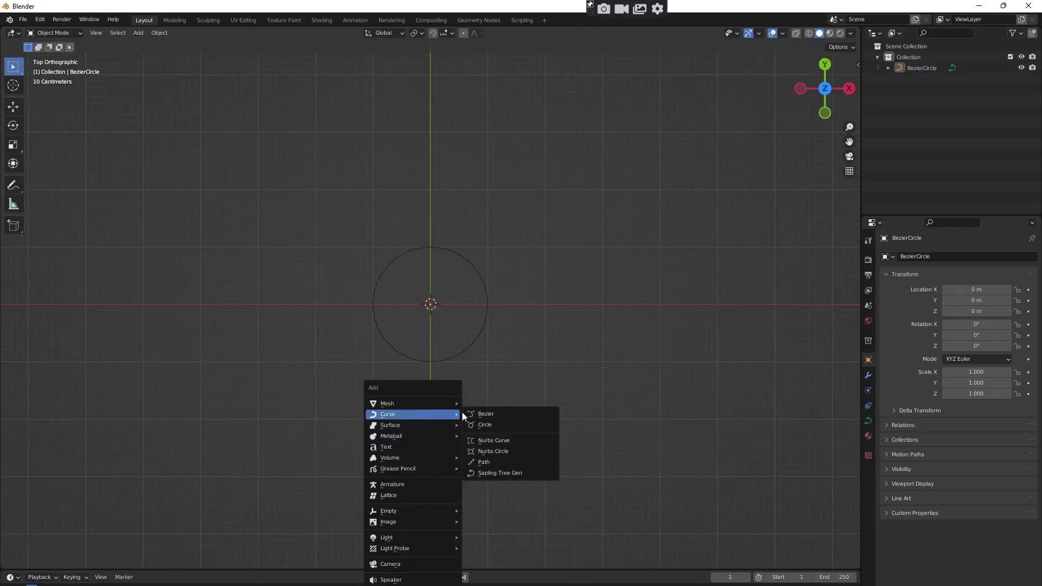
{"action": "left_click", "coordinate": [502, 415]}
{"action": "left_click", "coordinate": [441, 267]}
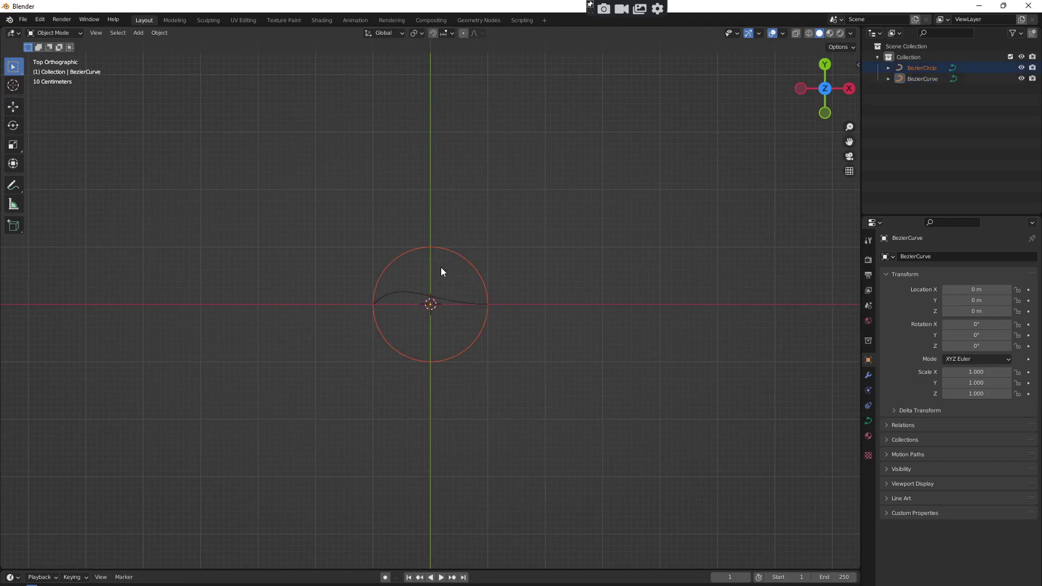
{"action": "key", "text": "shift+space"}
{"action": "key", "text": "g"}
{"action": "left_click_drag", "start_coordinate": [467, 308], "coordinate": [246, 308]}
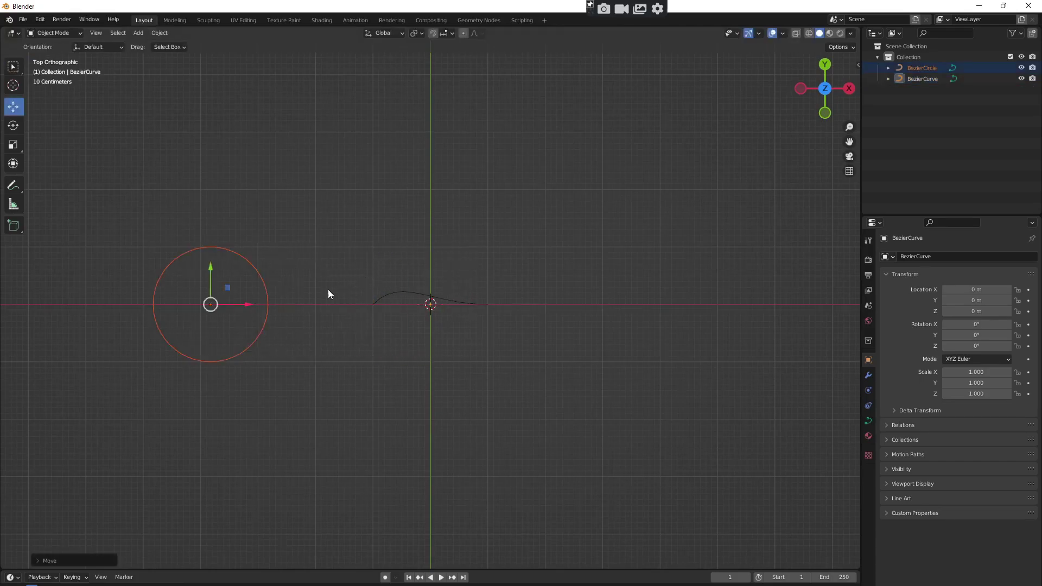
{"action": "left_click", "coordinate": [417, 326]}
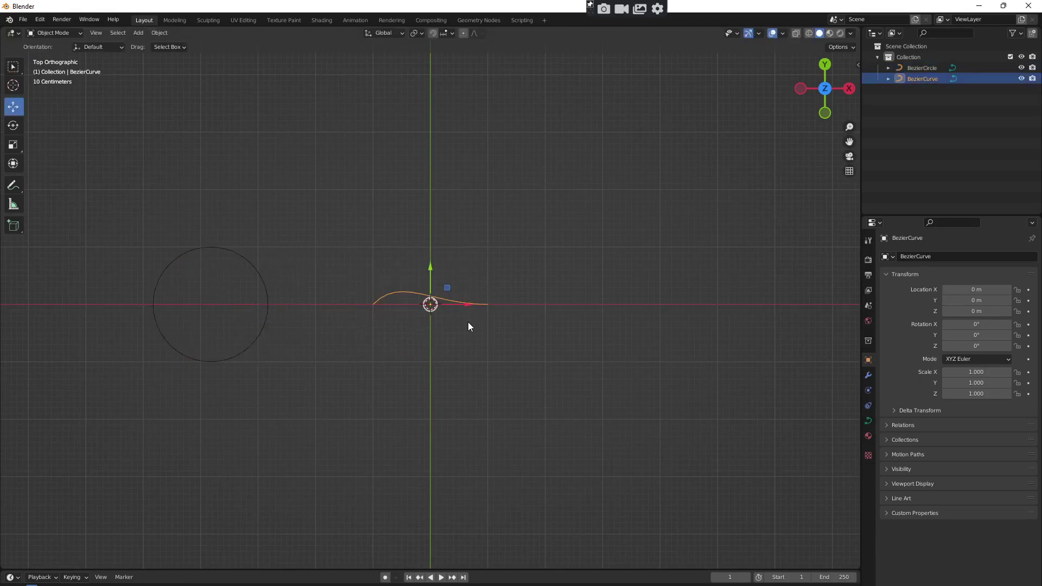
{"action": "left_click", "coordinate": [868, 420]}
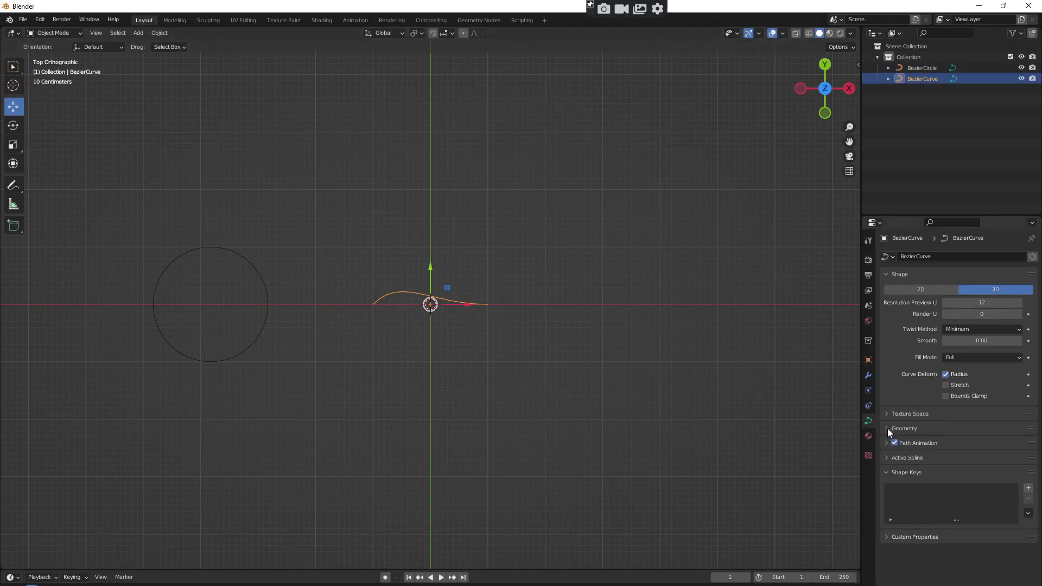
Set the curve's Geometry Bevel to Object using BezierCircle as the profile.
{"action": "left_click", "coordinate": [888, 428]}
{"action": "scroll", "coordinate": [889, 434], "scroll_direction": "down", "scroll_amount": 3}
{"action": "left_click", "coordinate": [956, 445]}
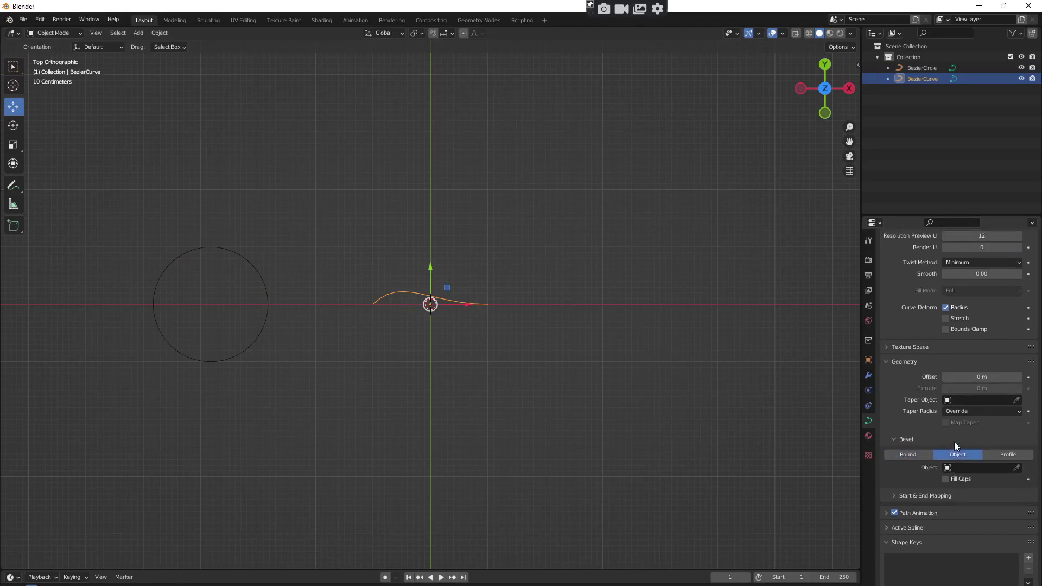
{"action": "left_click", "coordinate": [959, 470]}
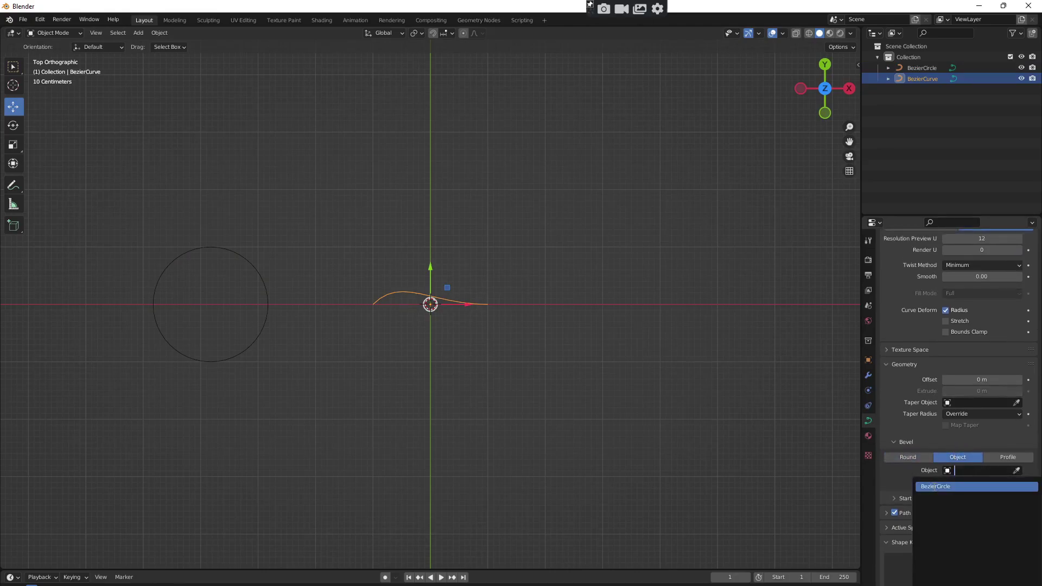
{"action": "left_click", "coordinate": [934, 486]}
Scale the Bezier circle down to thin the tube, then enter Edit Mode on the curve.
{"action": "left_click_drag", "start_coordinate": [309, 315], "coordinate": [132, 362]}
{"action": "key", "text": "shift+space"}
{"action": "key", "text": "s"}
{"action": "left_click_drag", "start_coordinate": [227, 289], "coordinate": [135, 289]}
{"action": "key", "text": "shift+space"}
{"action": "key", "text": "g"}
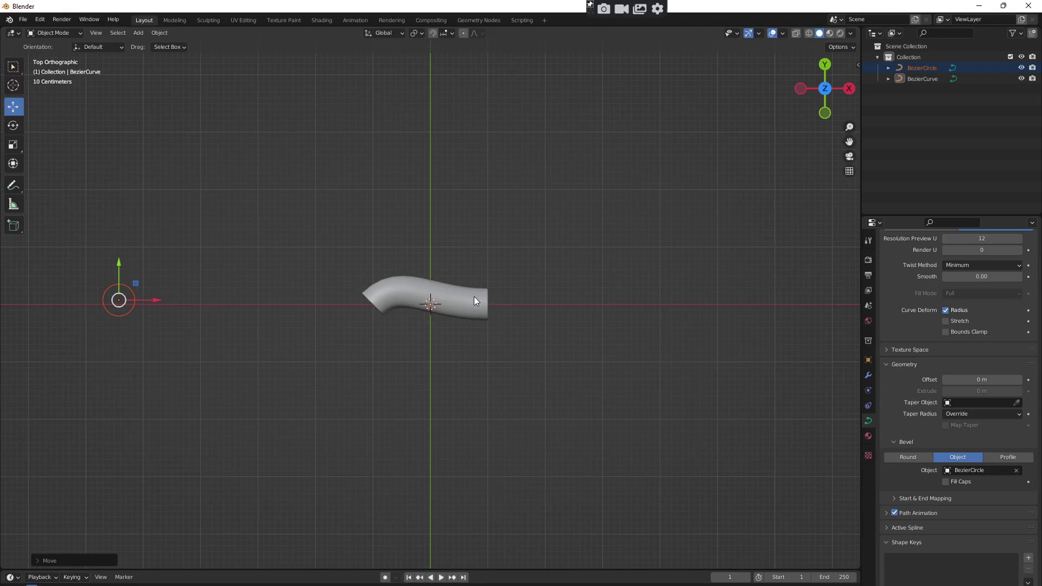
{"action": "left_click", "coordinate": [473, 296]}
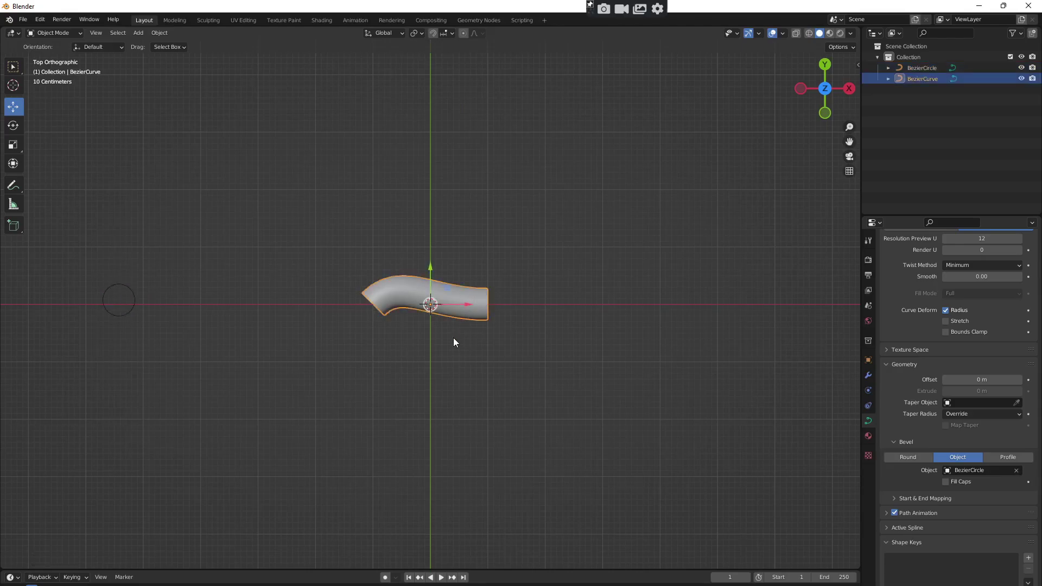
{"action": "key", "text": "Tab"}
Move the curve's end point up-right and extrude three points: right, bottom, lower left.
{"action": "left_click", "coordinate": [468, 274]}
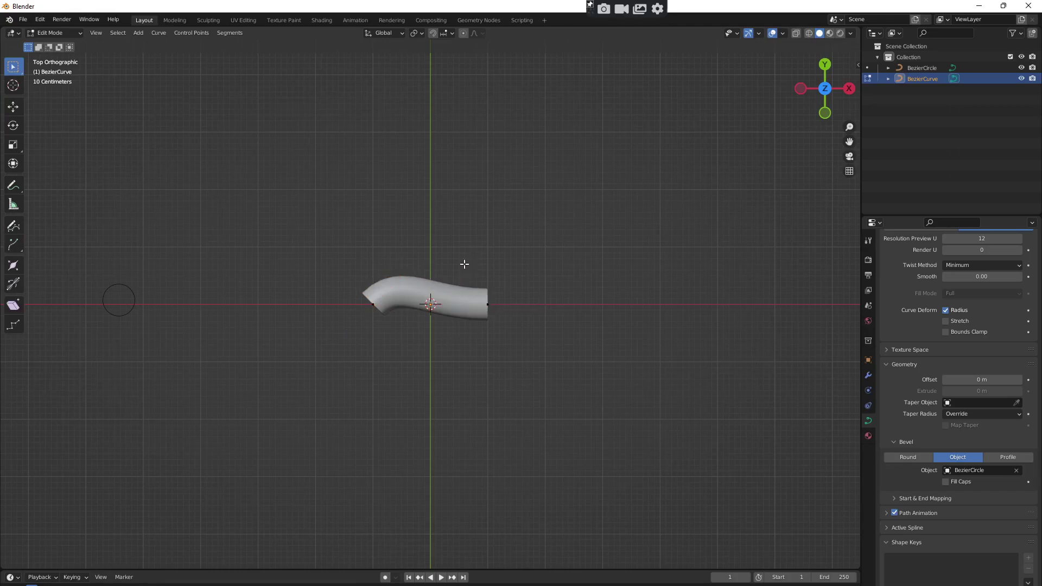
{"action": "left_click", "coordinate": [13, 107]}
{"action": "left_click_drag", "start_coordinate": [497, 283], "coordinate": [615, 113]}
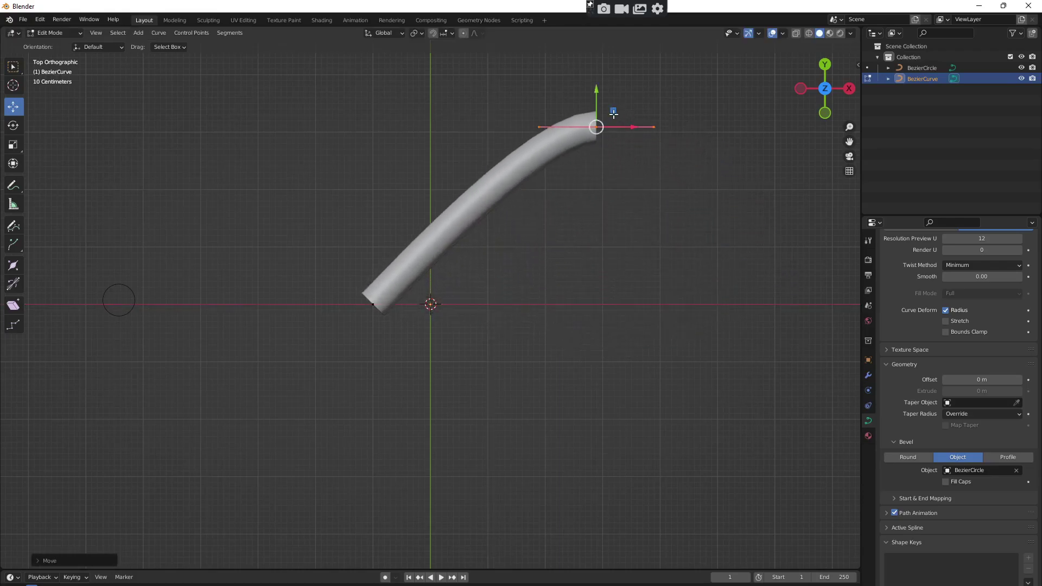
{"action": "key", "text": "e"}
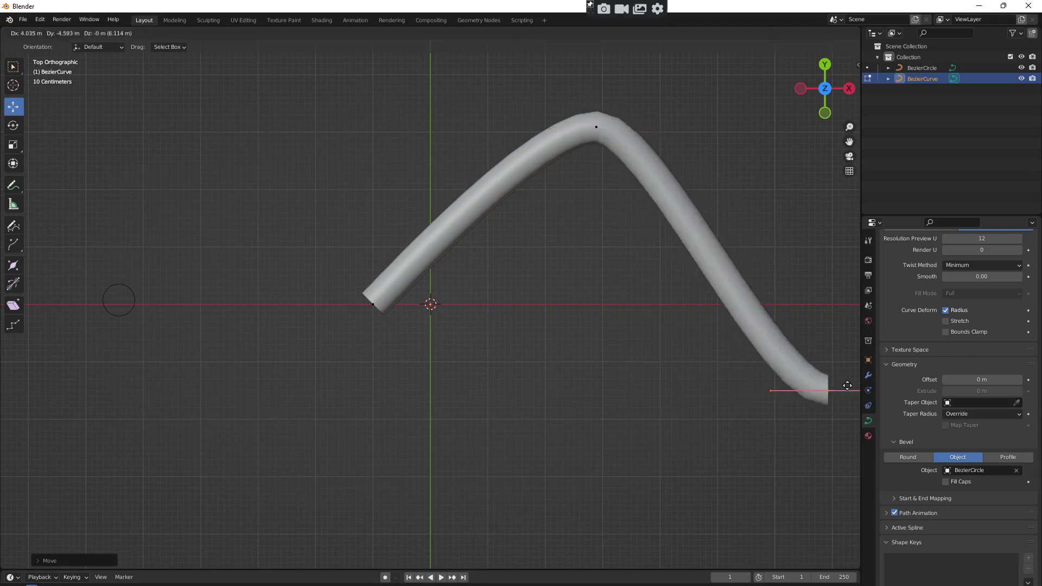
{"action": "left_click", "coordinate": [835, 360]}
{"action": "key", "text": "e"}
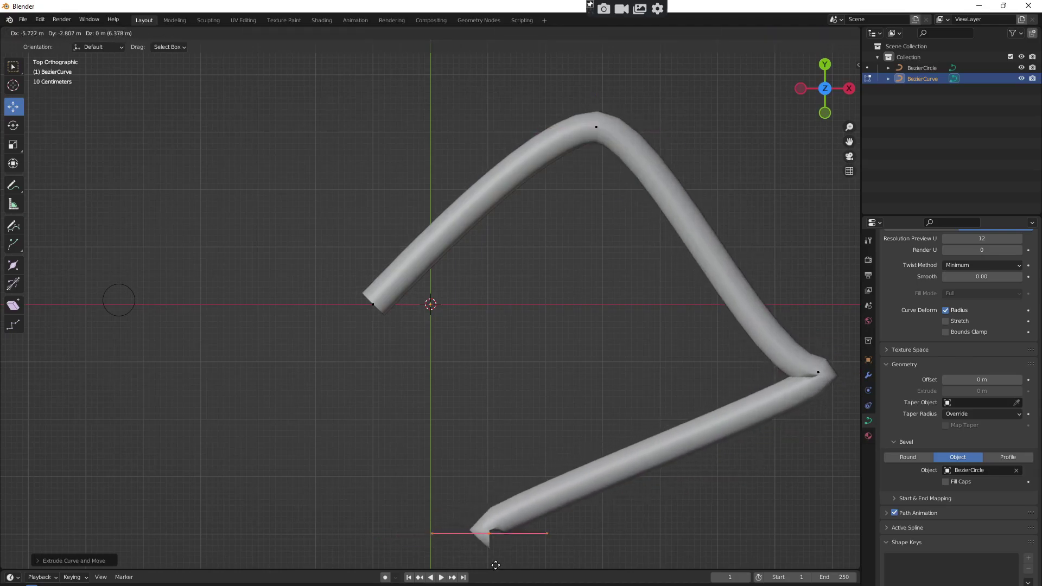
{"action": "left_click", "coordinate": [531, 541]}
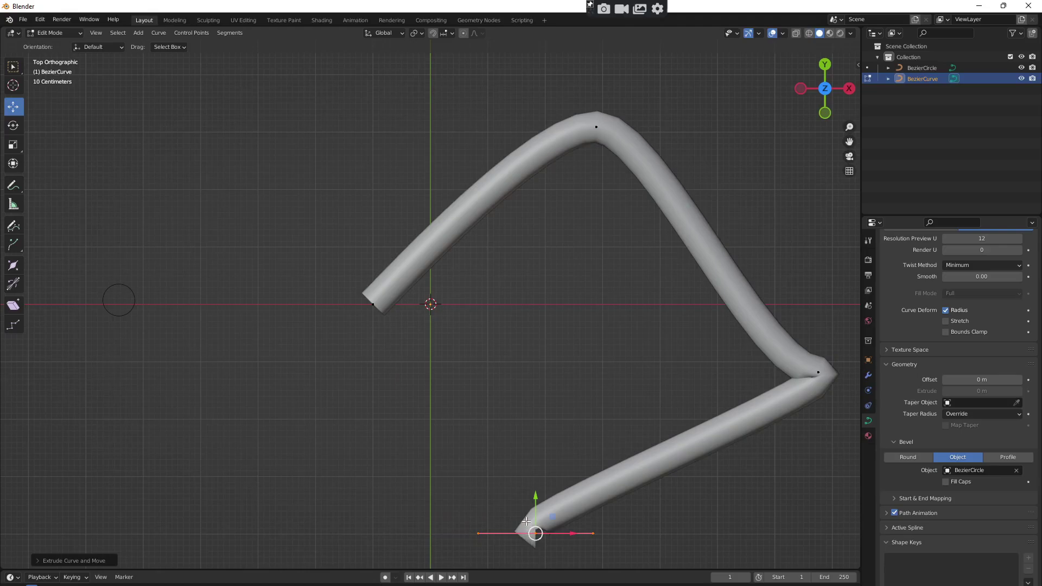
{"action": "key", "text": "e"}
{"action": "left_click", "coordinate": [103, 471]}
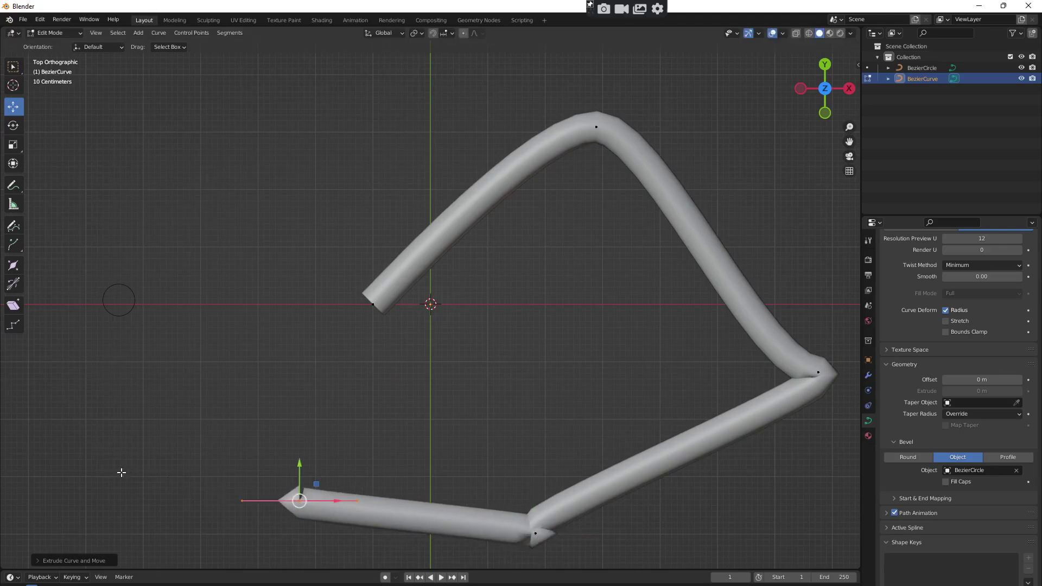
{"action": "scroll", "coordinate": [492, 394], "scroll_direction": "down", "scroll_amount": 1}
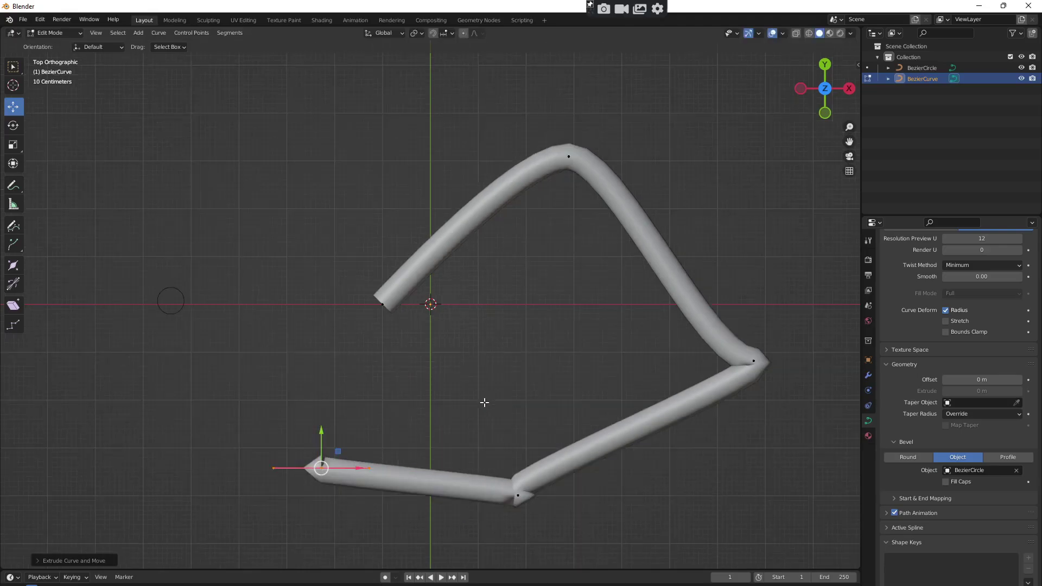
Reposition the bottom corner handle and curl the lower-left end's handle upward.
{"action": "left_click_drag", "start_coordinate": [473, 458], "coordinate": [535, 528]}
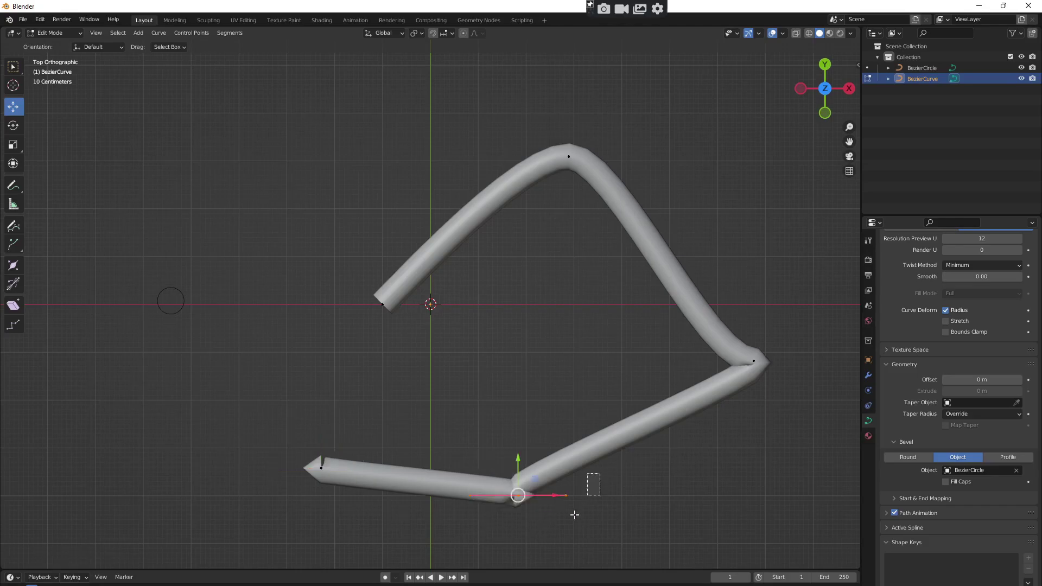
{"action": "left_click", "coordinate": [566, 495]}
{"action": "key", "text": "g"}
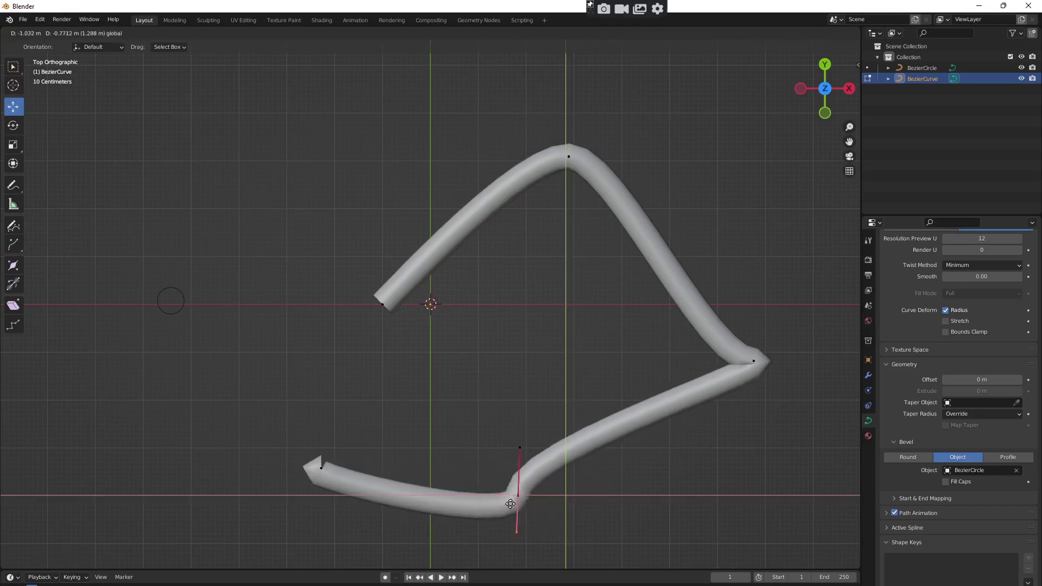
{"action": "left_click", "coordinate": [437, 491]}
{"action": "left_click_drag", "start_coordinate": [354, 427], "coordinate": [255, 495]}
{"action": "left_click_drag", "start_coordinate": [389, 448], "coordinate": [328, 477]}
{"action": "key", "text": "g"}
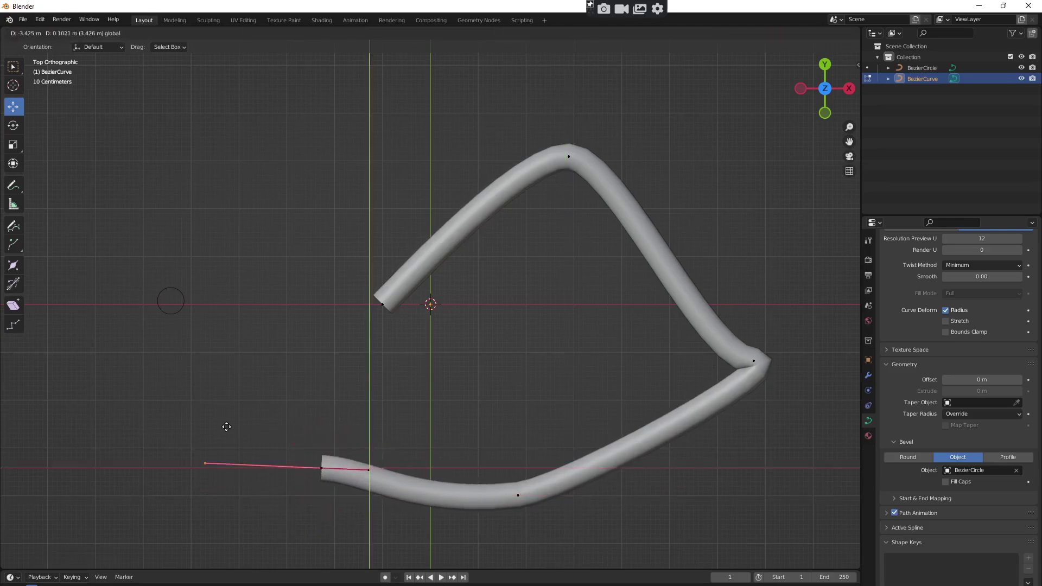
{"action": "left_click", "coordinate": [293, 379]}
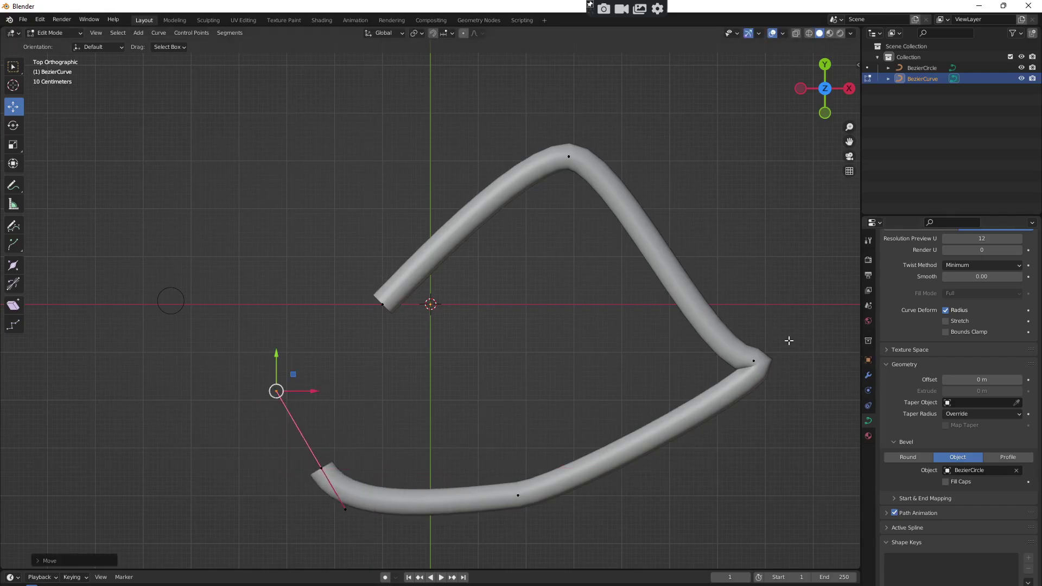
Round the sharp right corner by moving its inner handle, then select the lower-left end point.
{"action": "left_click_drag", "start_coordinate": [789, 332], "coordinate": [718, 423]}
{"action": "left_click", "coordinate": [706, 361]}
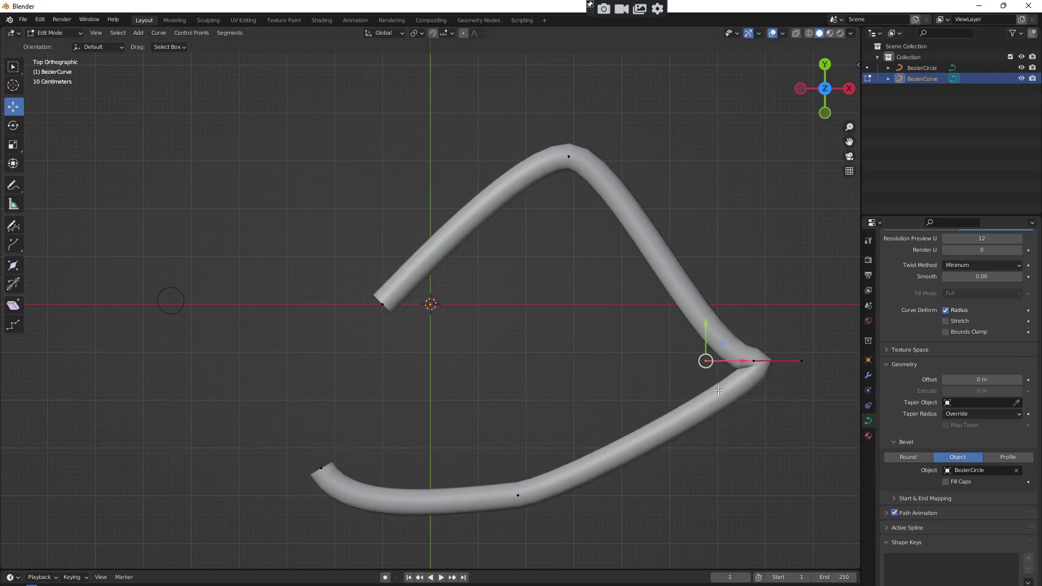
{"action": "key", "text": "g"}
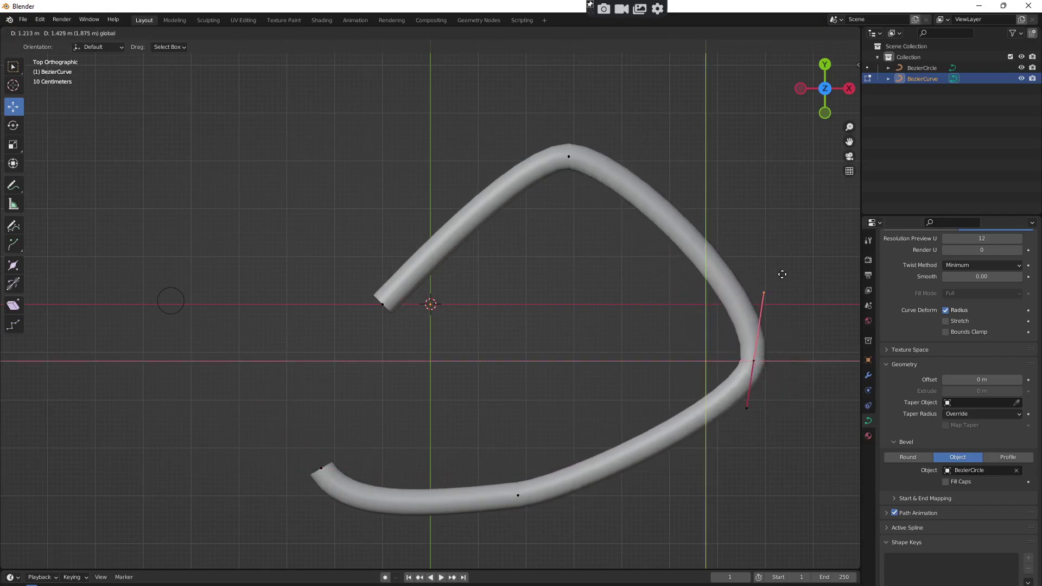
{"action": "left_click", "coordinate": [787, 186]}
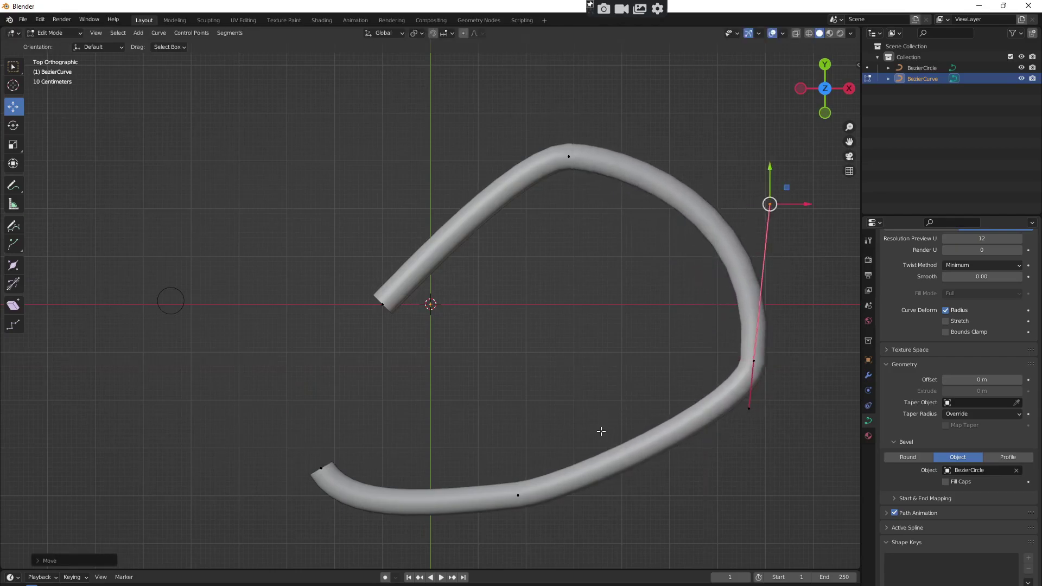
{"action": "left_click_drag", "start_coordinate": [355, 444], "coordinate": [247, 529]}
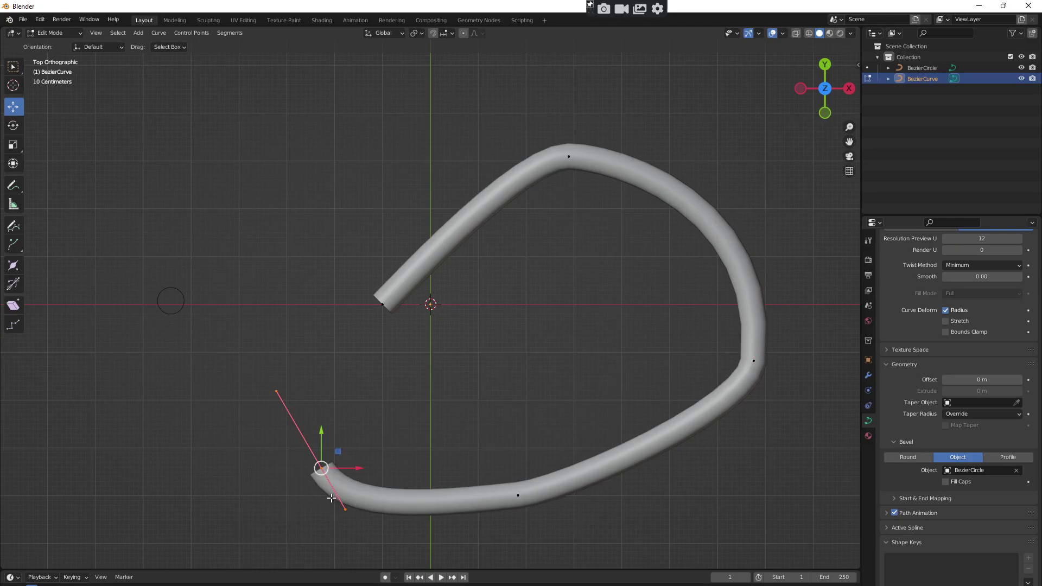
Delete the lower-left end vertex, keeping the curve open after undoing a trial closing segment.
{"action": "key", "text": "x"}
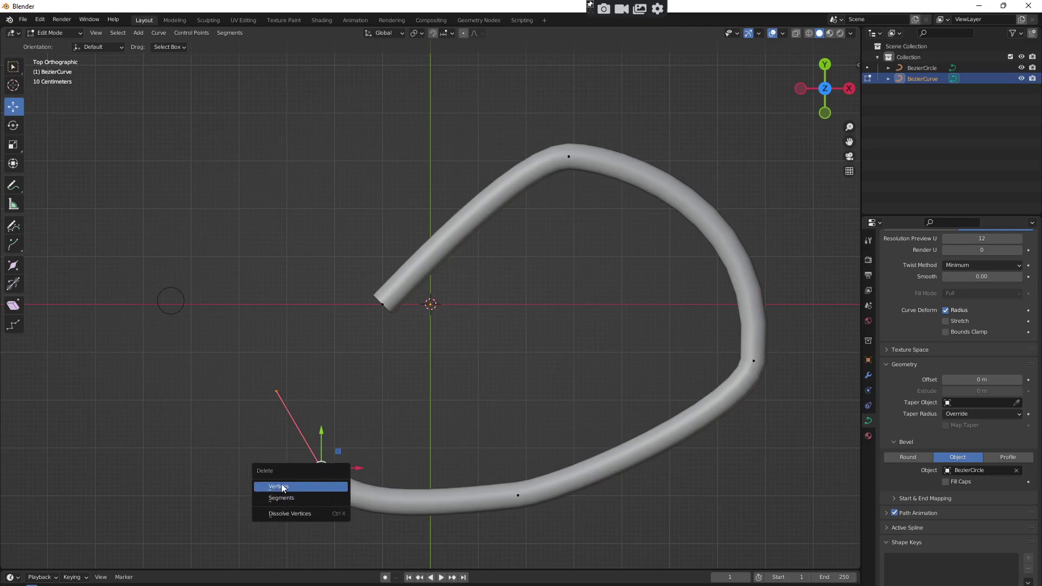
{"action": "left_click", "coordinate": [298, 487]}
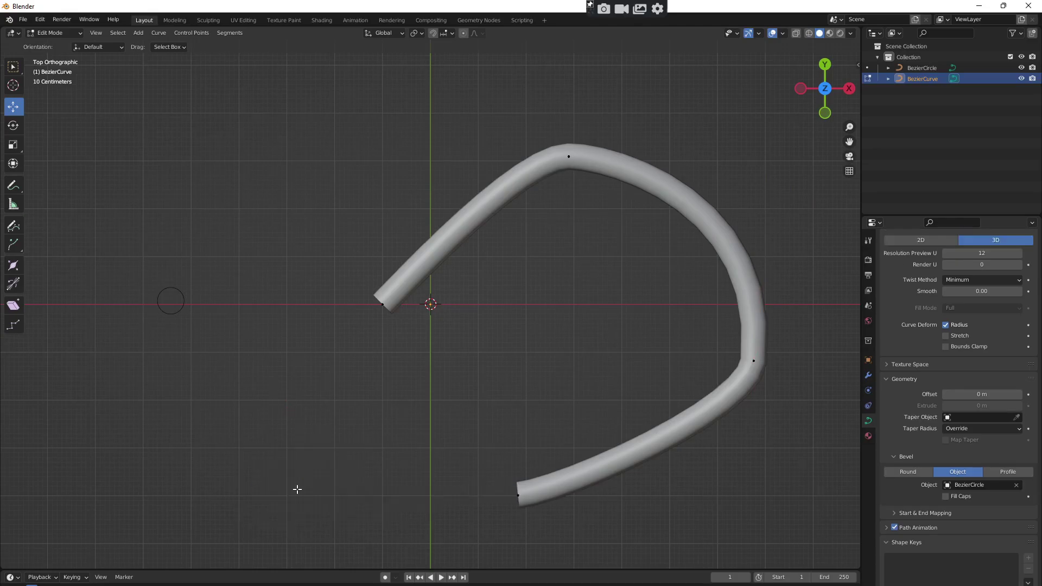
{"action": "left_click_drag", "start_coordinate": [460, 453], "coordinate": [537, 547]}
{"action": "left_click_drag", "start_coordinate": [349, 280], "coordinate": [399, 336]}
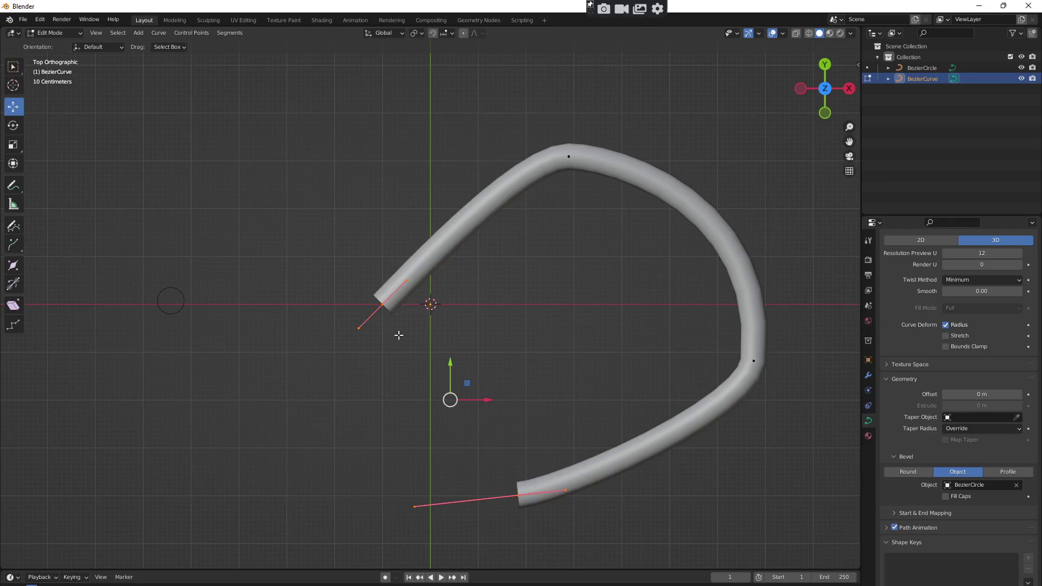
{"action": "key", "text": "f"}
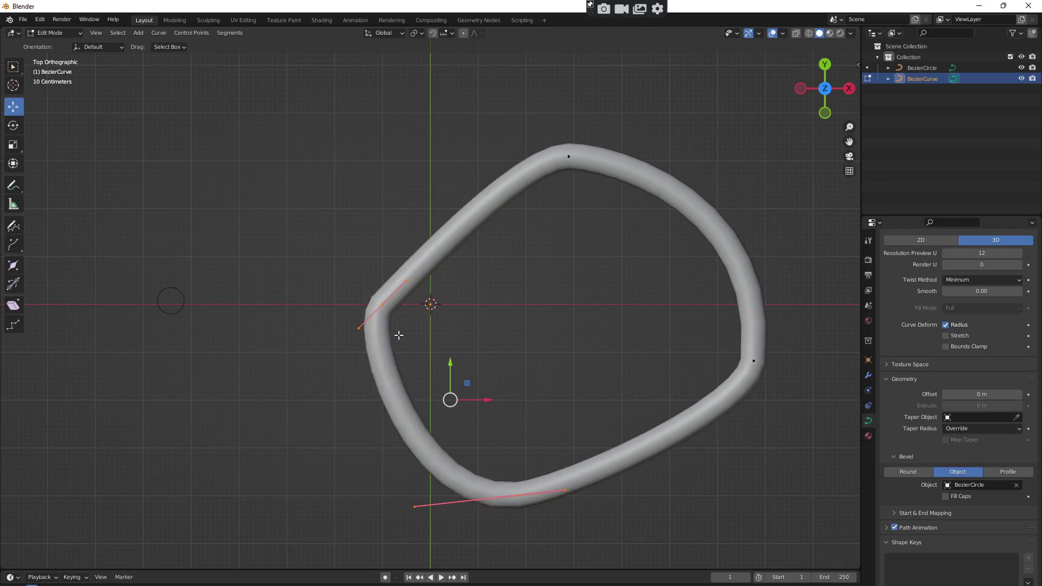
{"action": "key", "text": "ctrl+z"}
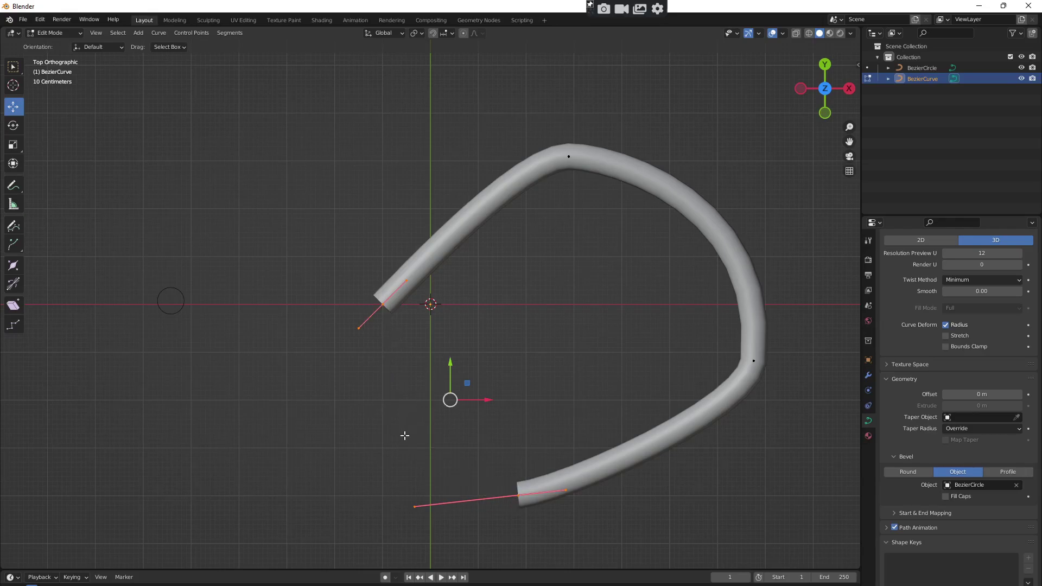
Move the top point and pull its handles outward to widen the arc, then exit Edit Mode.
{"action": "left_click", "coordinate": [774, 358]}
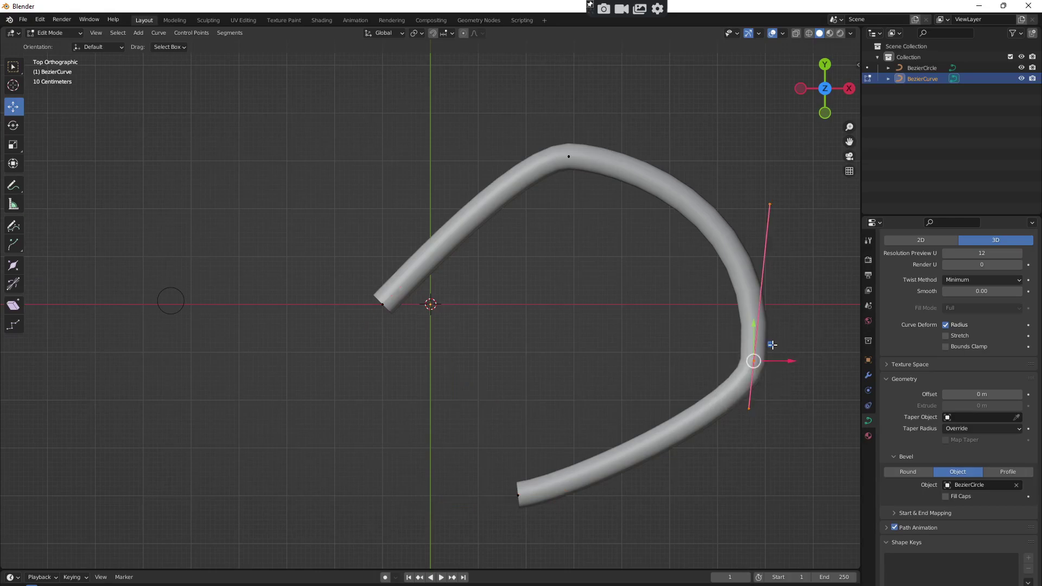
{"action": "key", "text": "g"}
{"action": "right_click", "coordinate": [784, 339]}
{"action": "left_click", "coordinate": [569, 156]}
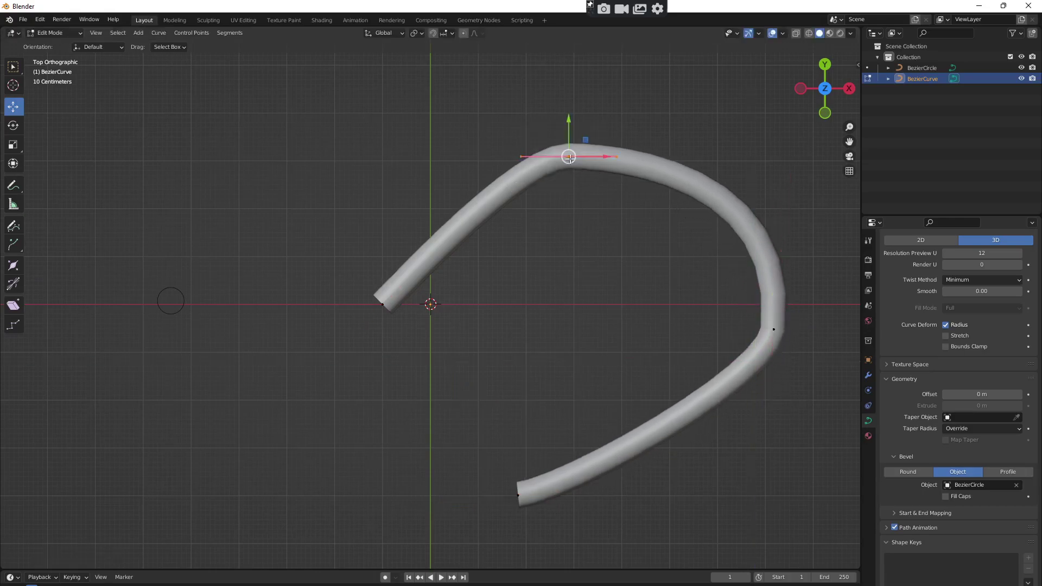
{"action": "key", "text": "g"}
{"action": "left_click", "coordinate": [583, 108]}
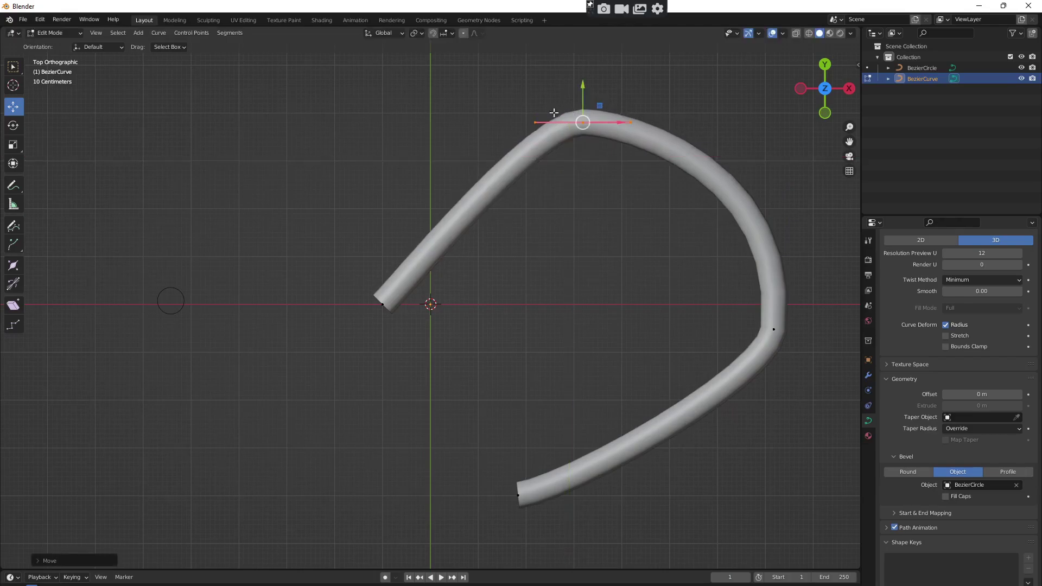
{"action": "key", "text": "g"}
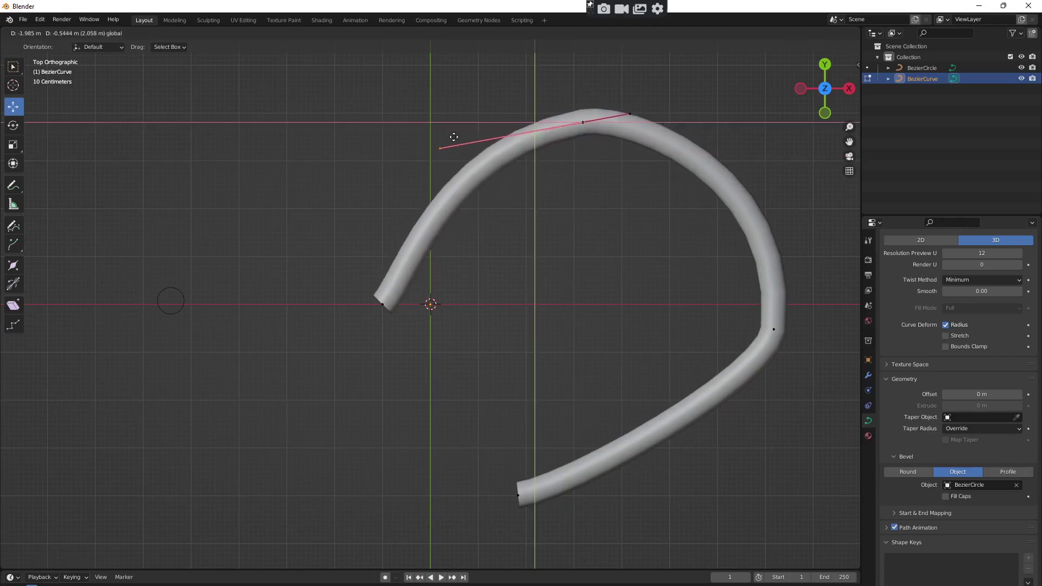
{"action": "left_click", "coordinate": [450, 126]}
{"action": "left_click", "coordinate": [644, 128]}
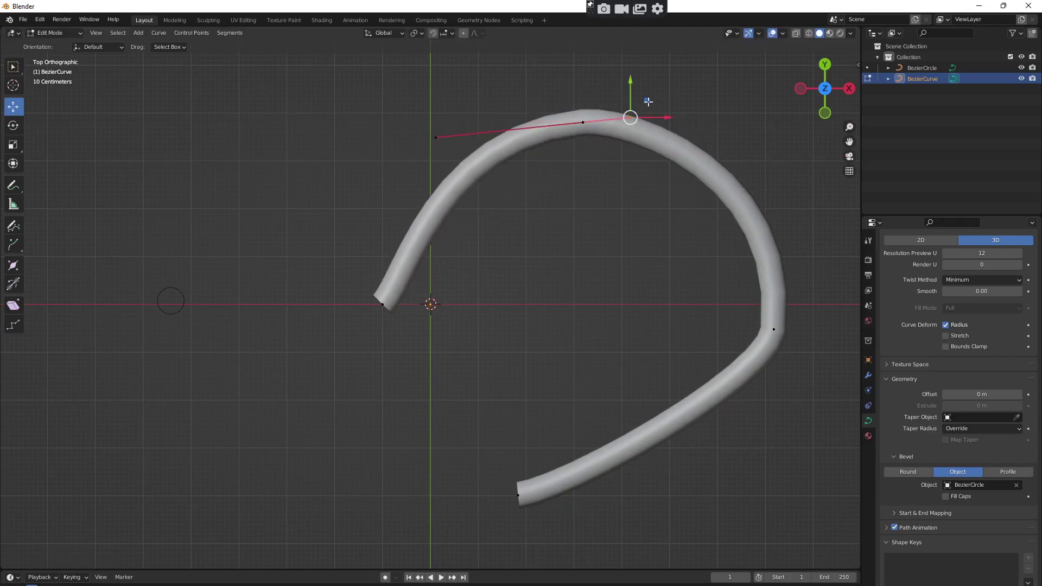
{"action": "left_click_drag", "start_coordinate": [647, 102], "coordinate": [728, 91]}
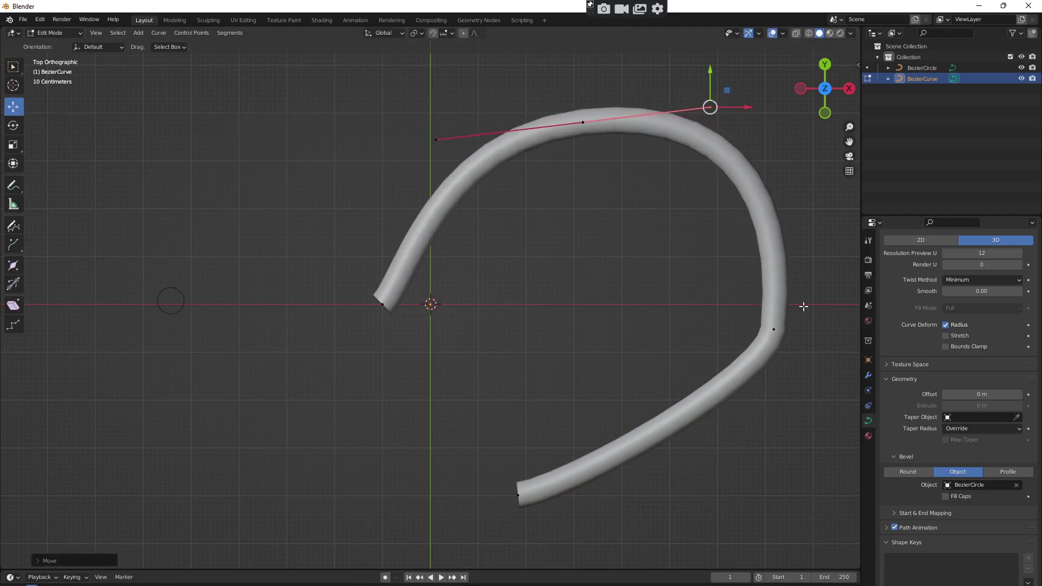
{"action": "middle_click_drag", "start_coordinate": [610, 363], "coordinate": [531, 337]}
{"action": "key", "text": "Tab"}
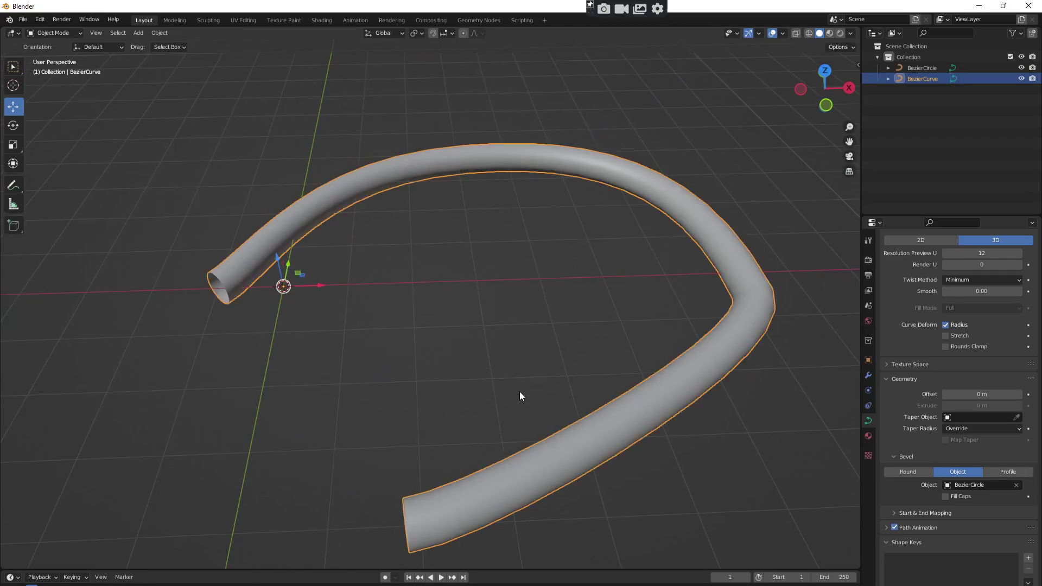
{"action": "middle_click_drag", "start_coordinate": [520, 393], "coordinate": [534, 345]}
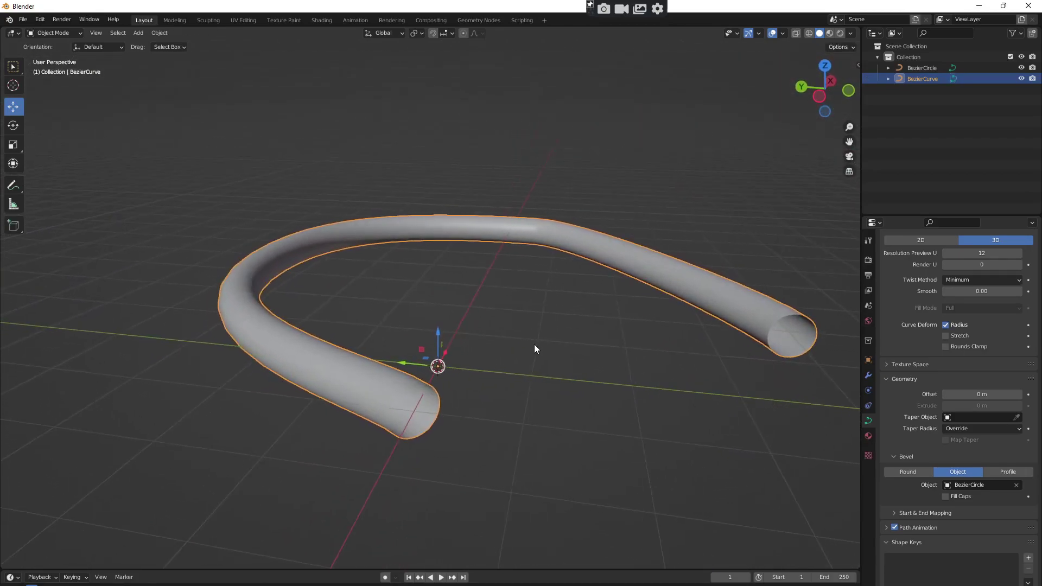
In the UV Editing workspace, convert the horseshoe tube curve into a mesh.
{"action": "left_click", "coordinate": [244, 20]}
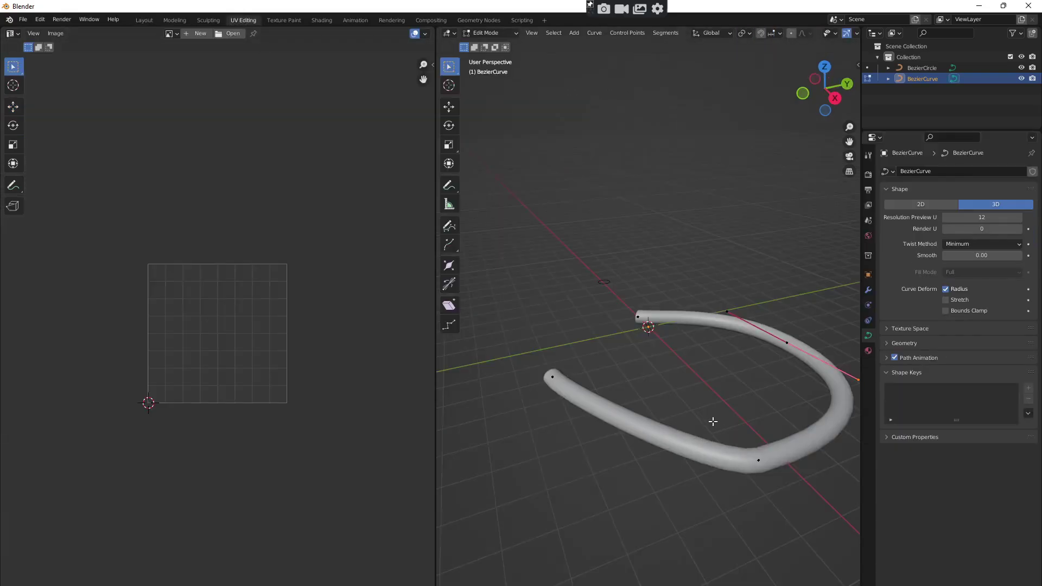
{"action": "key", "text": "Tab"}
{"action": "right_click", "coordinate": [728, 324]}
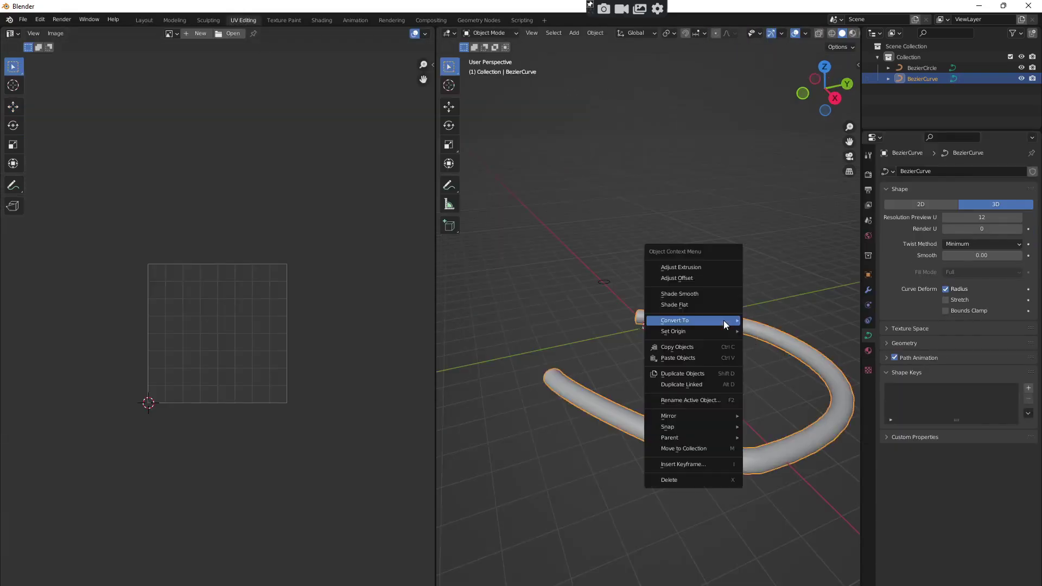
{"action": "mouse_move", "coordinate": [724, 320]}
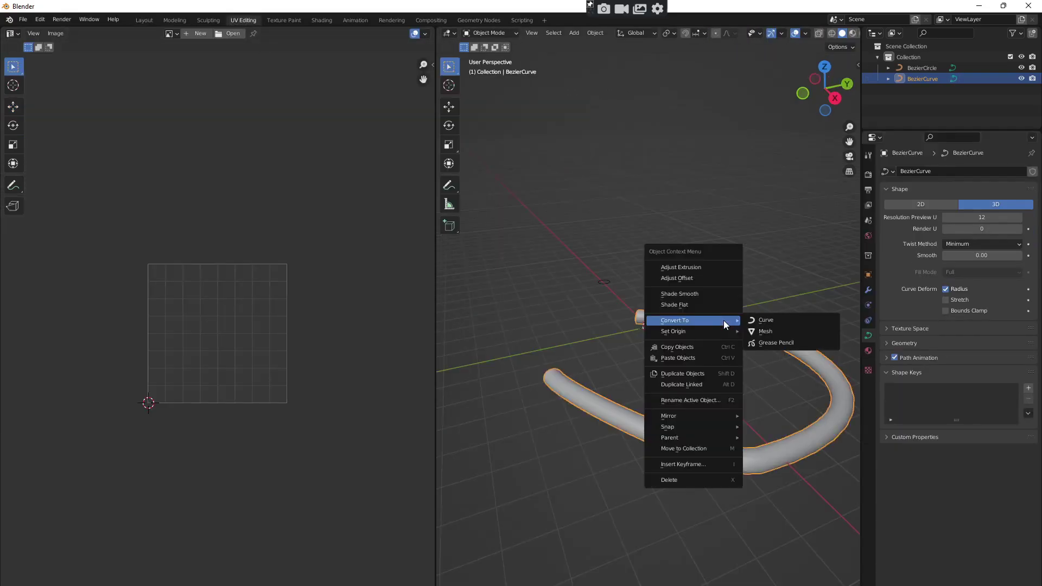
{"action": "left_click", "coordinate": [770, 331]}
{"action": "middle_click_drag", "start_coordinate": [601, 409], "coordinate": [782, 428]}
{"action": "scroll", "coordinate": [656, 437], "scroll_direction": "up", "scroll_amount": 4}
{"action": "middle_click_drag", "start_coordinate": [656, 437], "coordinate": [635, 392]}
{"action": "scroll", "coordinate": [619, 421], "scroll_direction": "up", "scroll_amount": 3}
{"action": "scroll", "coordinate": [636, 392], "scroll_direction": "up", "scroll_amount": 1}
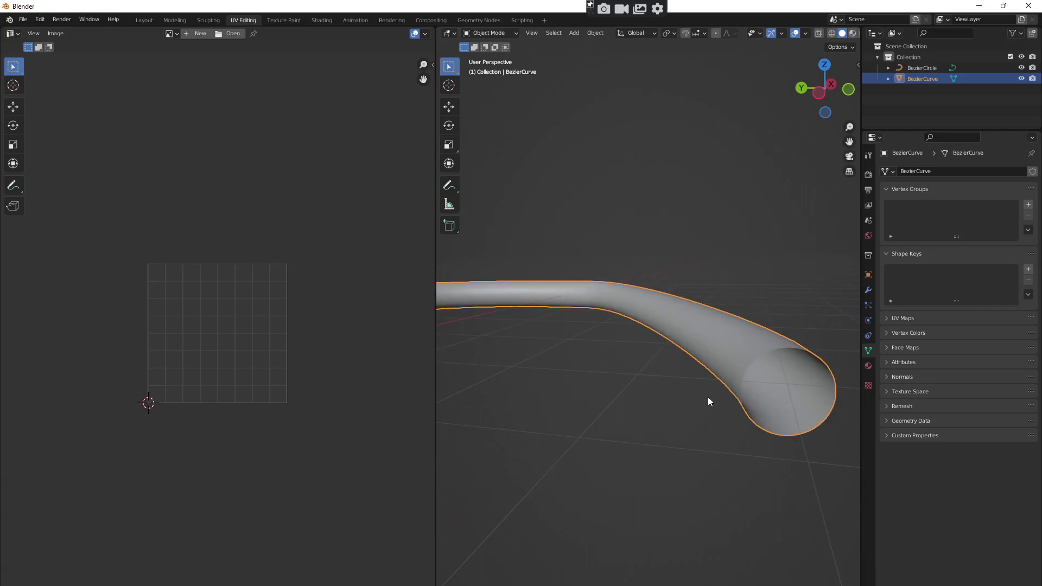
In edge select mode, mark an edge loop along the tube's length as a UV seam.
{"action": "key", "text": "Tab"}
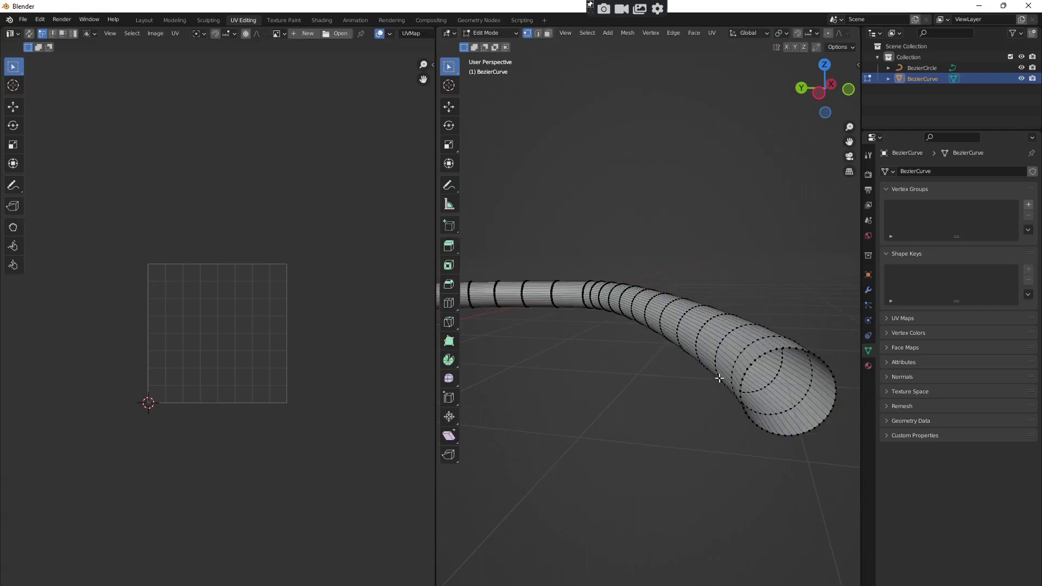
{"action": "key", "text": "2"}
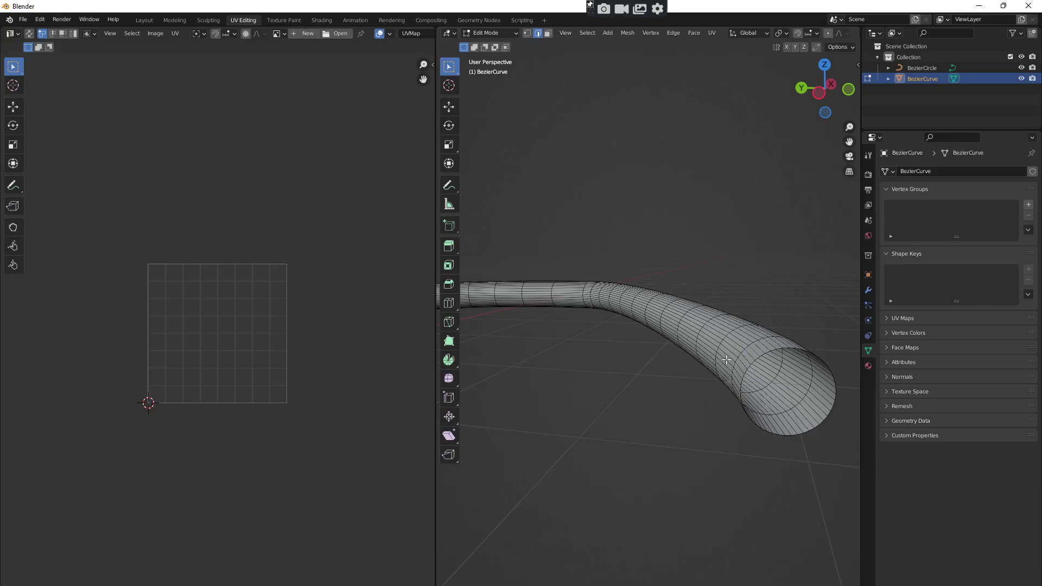
{"action": "left_click", "coordinate": [728, 357], "text": "alt"}
{"action": "middle_click_drag", "start_coordinate": [702, 406], "coordinate": [658, 397]}
{"action": "right_click", "coordinate": [660, 352]}
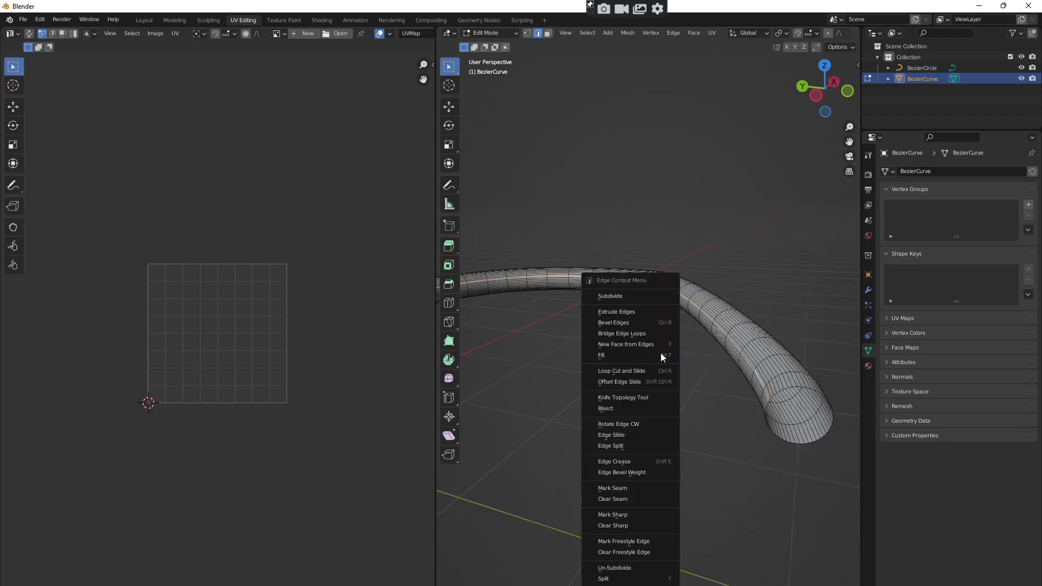
{"action": "left_click", "coordinate": [639, 488]}
Frame the tube, switch shading to Wireframe, and box-select all of its geometry.
{"action": "scroll", "coordinate": [646, 461], "scroll_direction": "down", "scroll_amount": 4}
{"action": "key", "text": "KP_Decimal"}
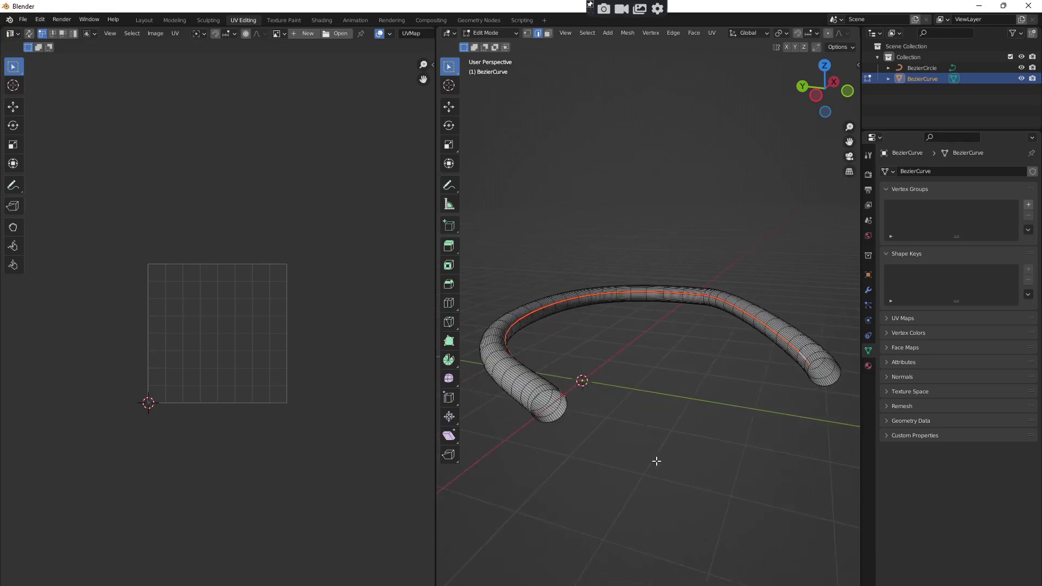
{"action": "key", "text": "z"}
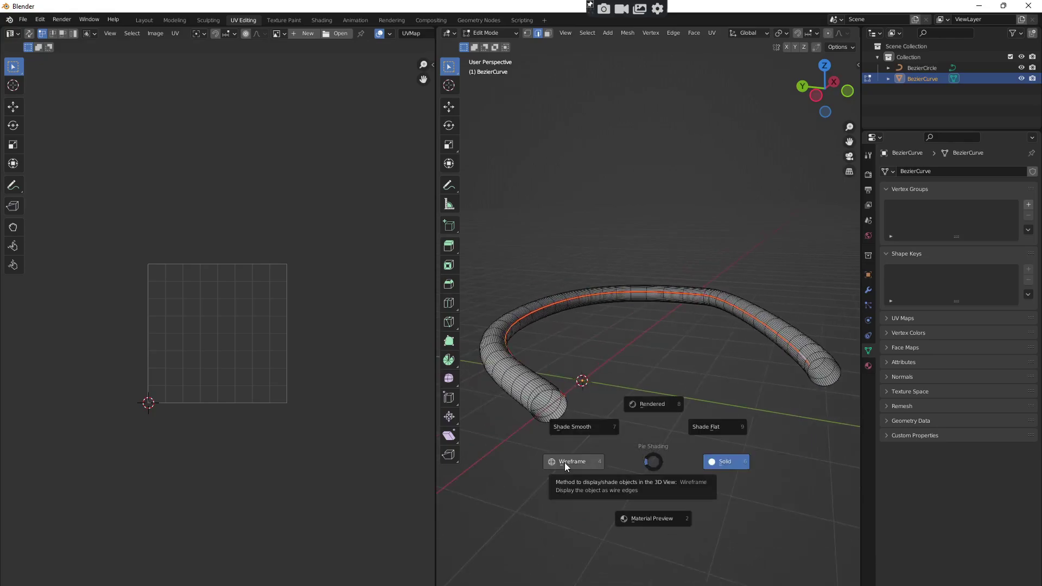
{"action": "left_click", "coordinate": [579, 463]}
{"action": "scroll", "coordinate": [633, 465], "scroll_direction": "down", "scroll_amount": 2}
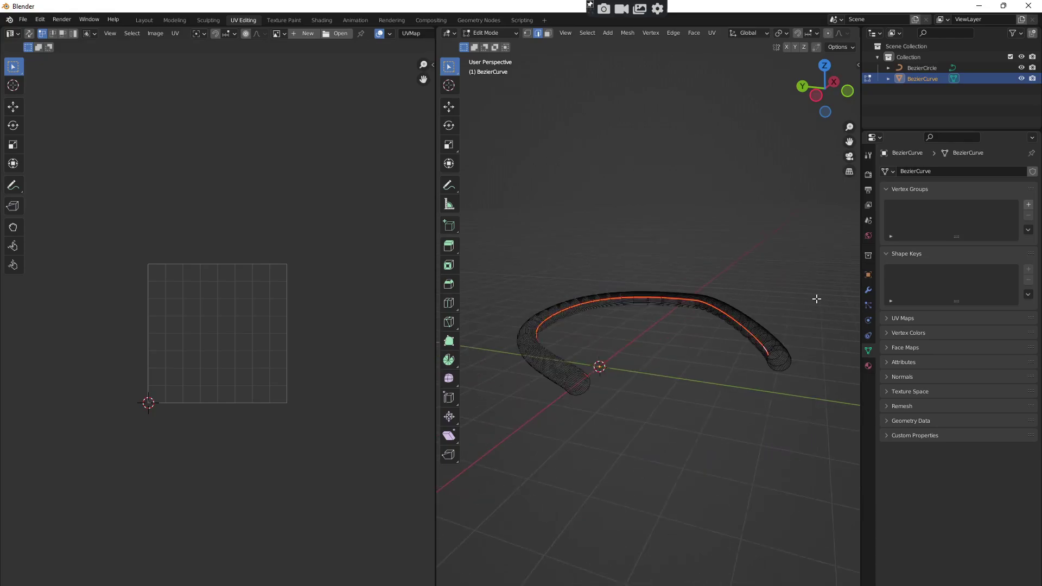
{"action": "mouse_move", "coordinate": [832, 243]}
{"action": "left_mouse_down"}
{"action": "mouse_move", "coordinate": [722, 414]}
{"action": "mouse_move", "coordinate": [485, 467]}
{"action": "left_mouse_up"}
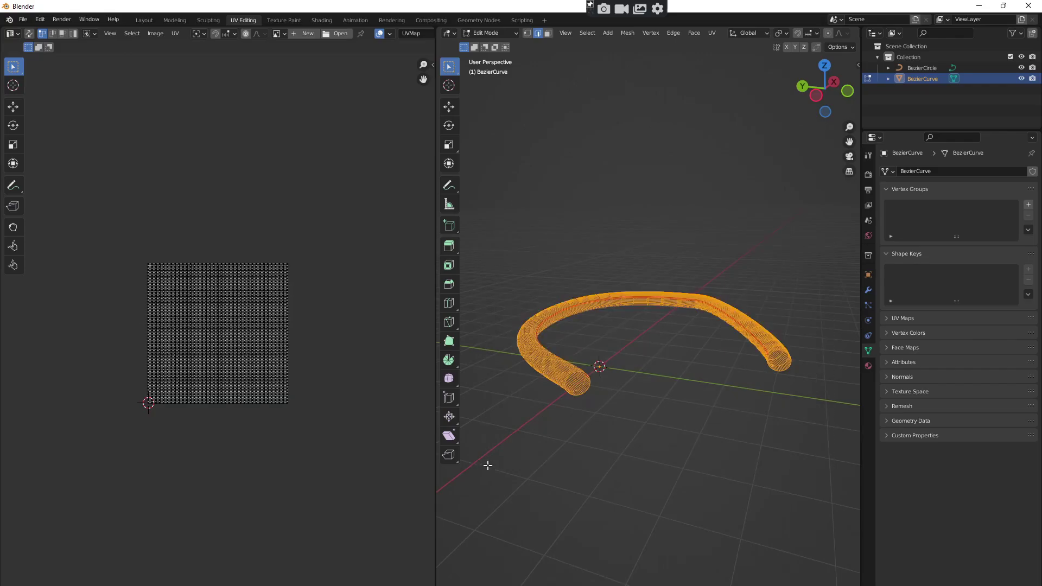
Unwrap the tube mesh into a long, narrow UV strip and inspect the result.
{"action": "key", "text": "u"}
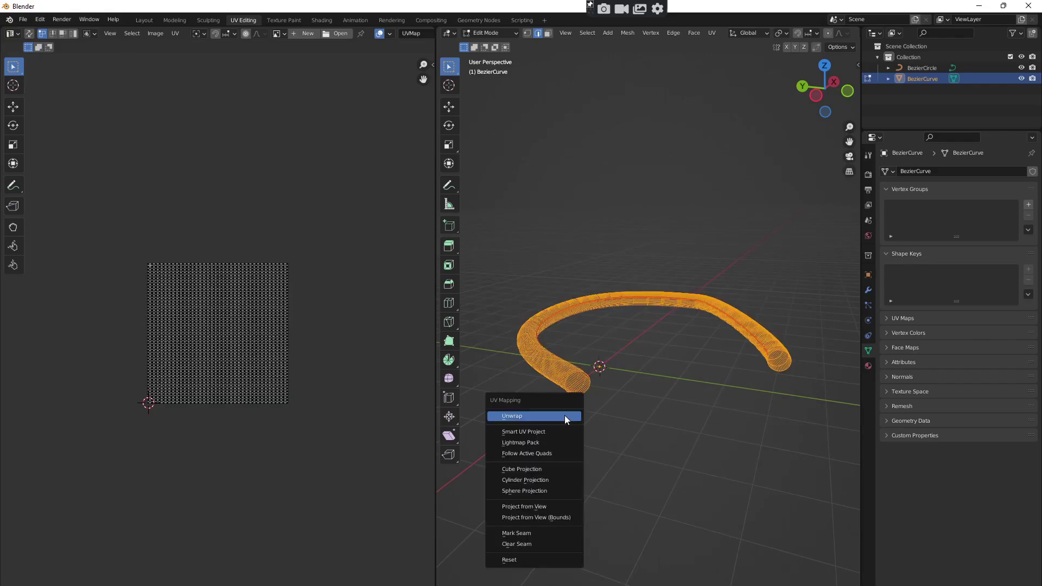
{"action": "left_click", "coordinate": [534, 417]}
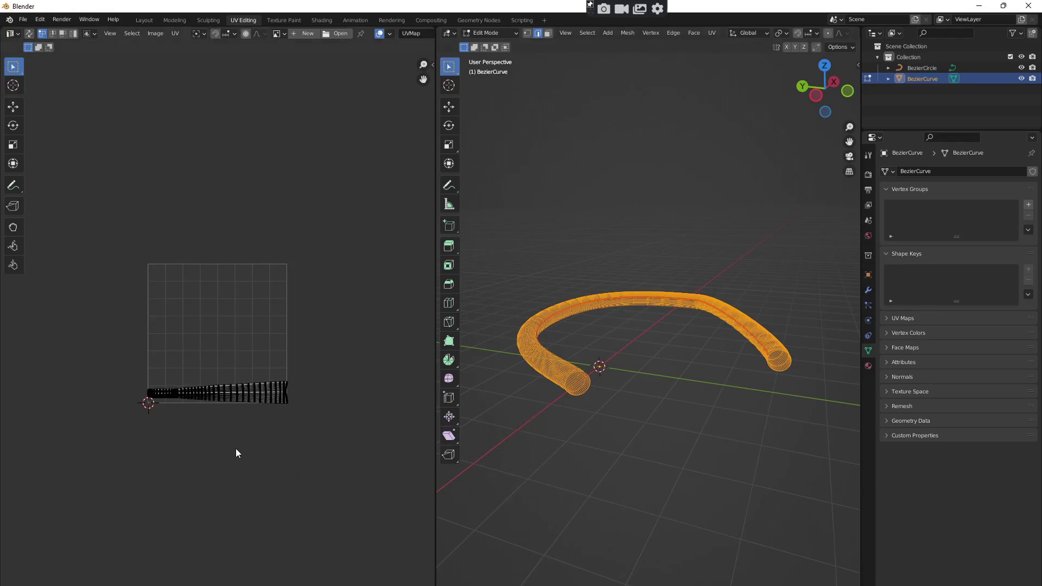
{"action": "mouse_move", "coordinate": [627, 462]}
{"action": "middle_mouse_down"}
{"action": "mouse_move", "coordinate": [642, 463]}
{"action": "mouse_move", "coordinate": [623, 505]}
{"action": "mouse_move", "coordinate": [598, 474]}
{"action": "mouse_move", "coordinate": [642, 472]}
{"action": "middle_mouse_up"}
{"action": "scroll", "coordinate": [192, 451], "scroll_direction": "up", "scroll_amount": 4}
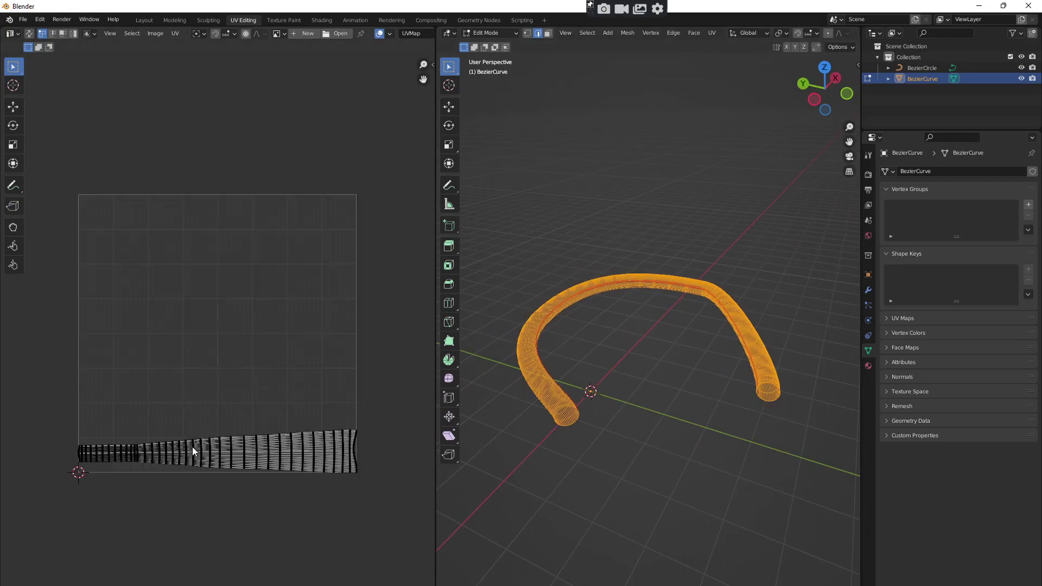
{"action": "scroll", "coordinate": [192, 447], "scroll_direction": "down", "scroll_amount": 3}
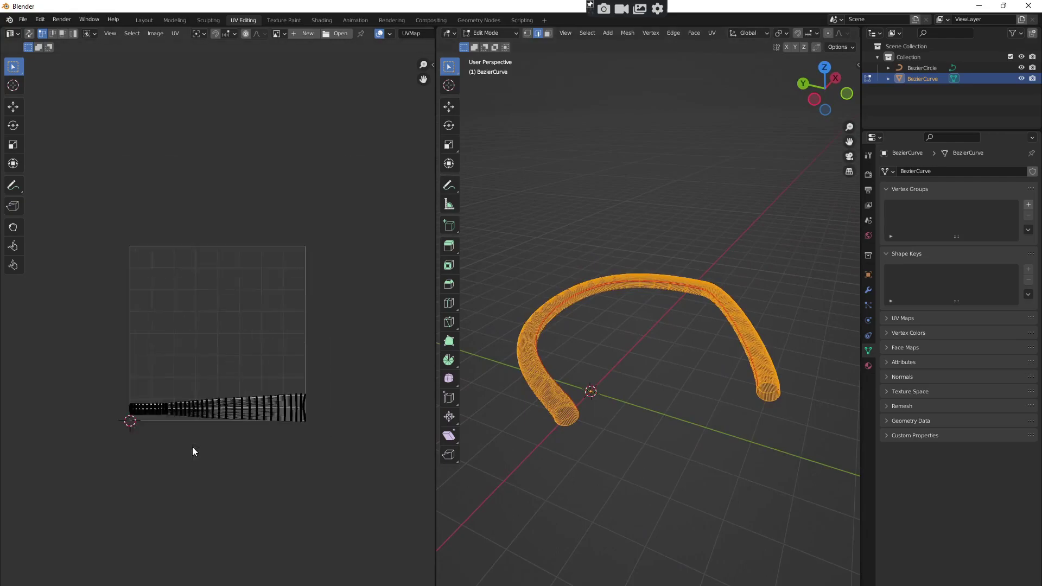
{"action": "scroll", "coordinate": [192, 448], "scroll_direction": "up", "scroll_amount": 1}
{"action": "middle_click_drag", "start_coordinate": [637, 484], "coordinate": [644, 507]}
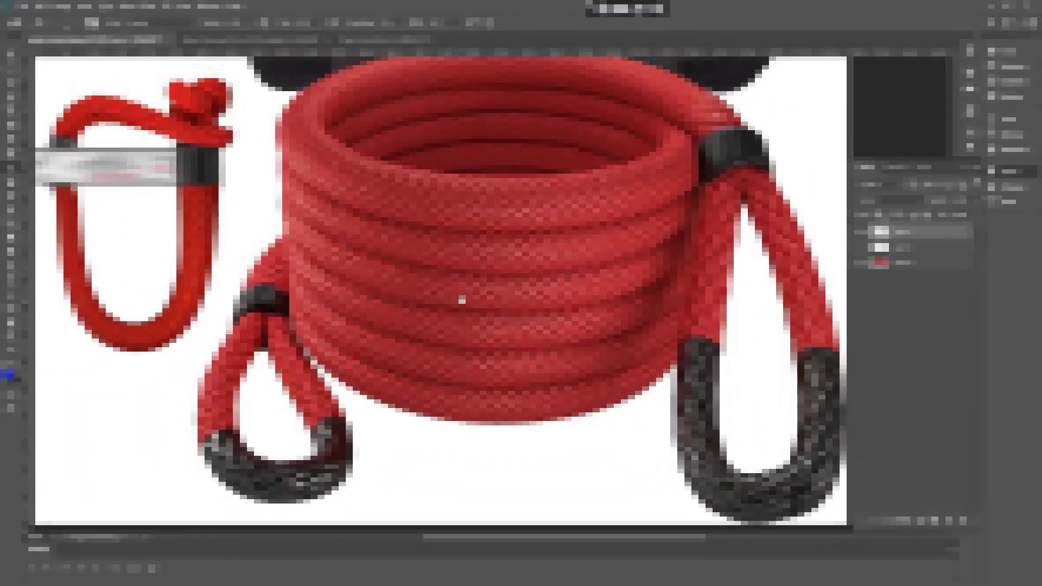
Pan and zoom around the sample_product.jpg rope photo, then zoom back out to the whole image.
{"action": "left_click_drag", "start_coordinate": [461, 300], "coordinate": [500, 305]}
{"action": "left_click_drag", "start_coordinate": [396, 319], "coordinate": [489, 310]}
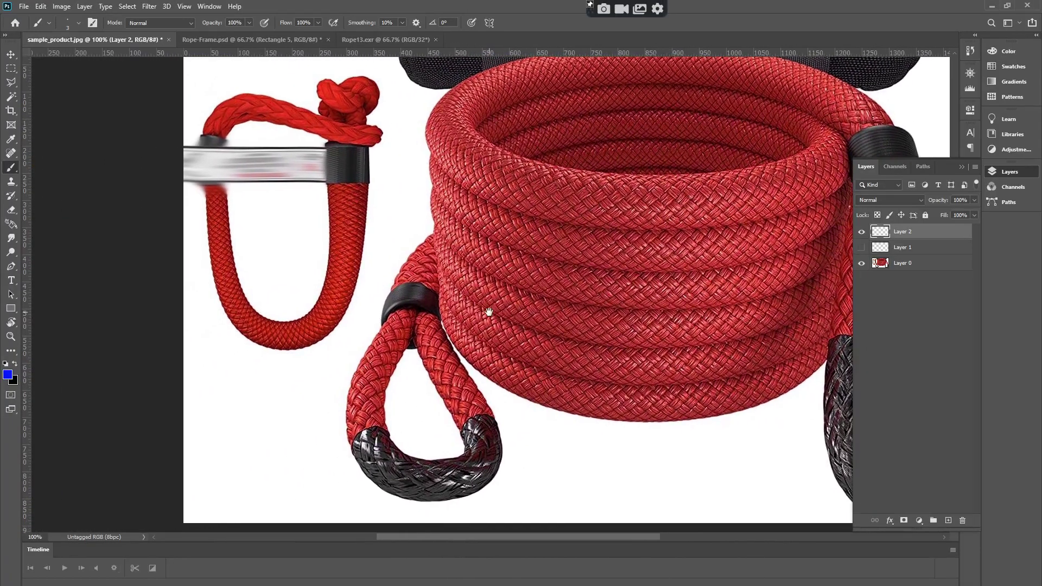
{"action": "left_click", "coordinate": [348, 260], "text": "ctrl"}
{"action": "left_click", "coordinate": [348, 260], "text": "ctrl"}
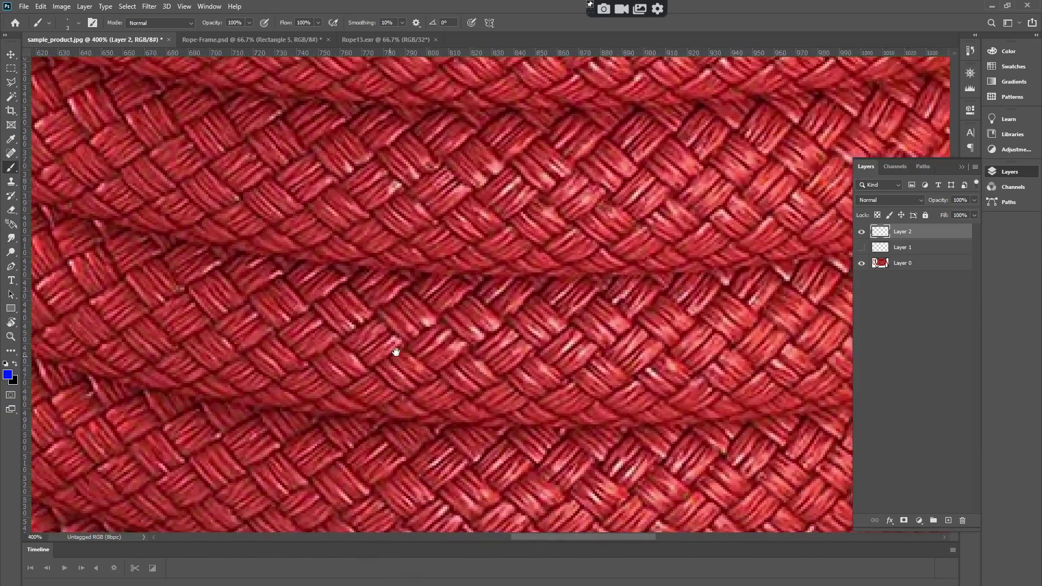
{"action": "key", "text": "ctrl+minus"}
{"action": "key", "text": "ctrl+minus"}
{"action": "key", "text": "ctrl+minus"}
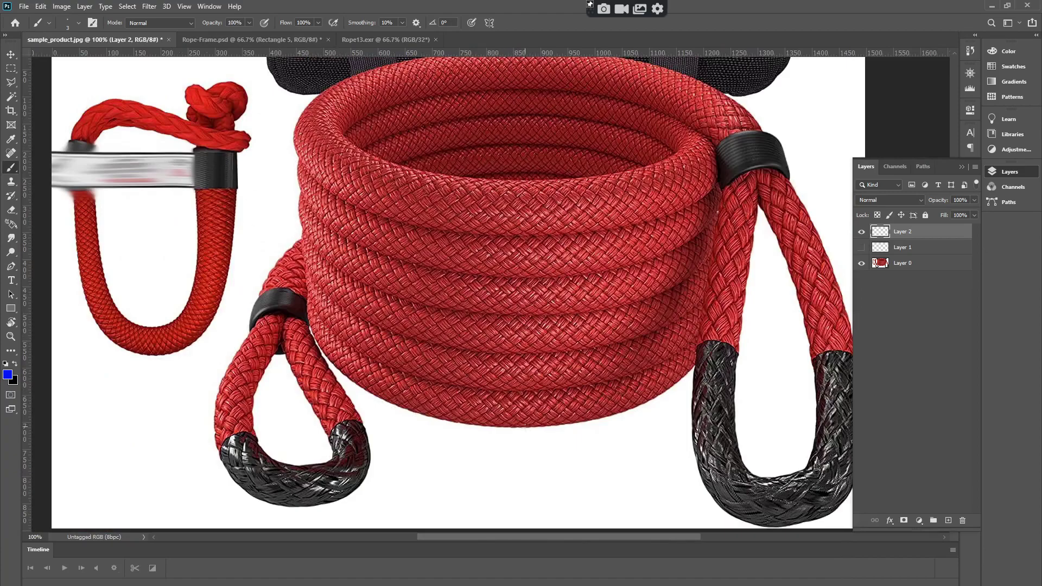
{"action": "mouse_move", "coordinate": [602, 578]}
{"action": "left_click", "coordinate": [602, 554]}
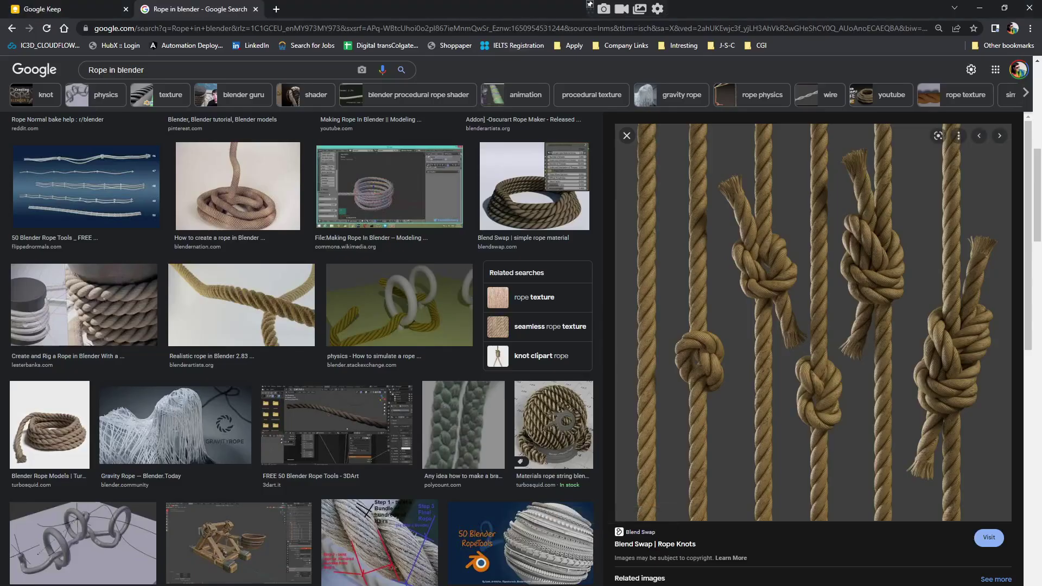
{"action": "scroll", "coordinate": [509, 421], "scroll_direction": "down", "scroll_amount": 7}
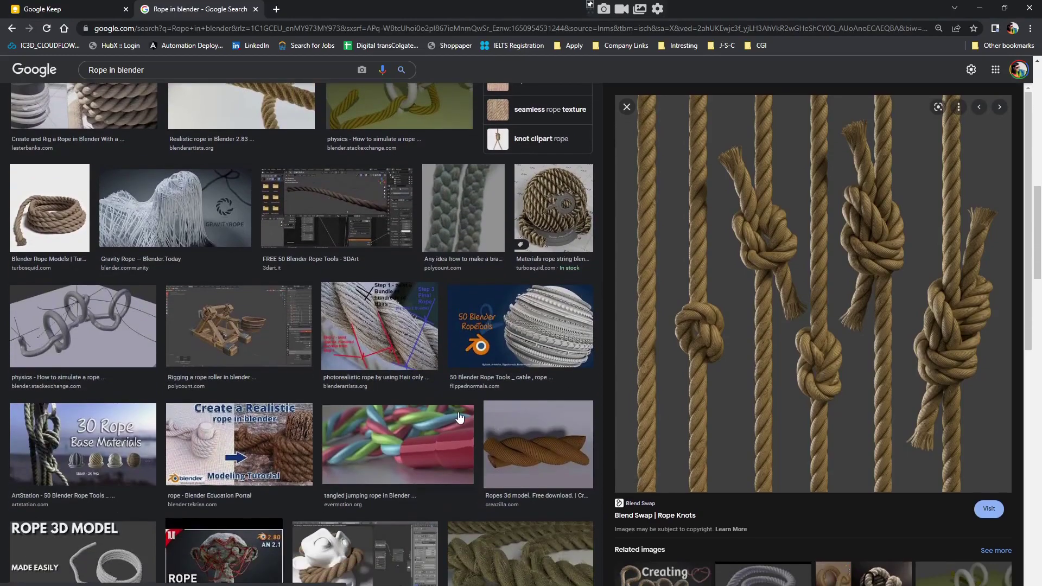
{"action": "scroll", "coordinate": [458, 417], "scroll_direction": "down", "scroll_amount": 2}
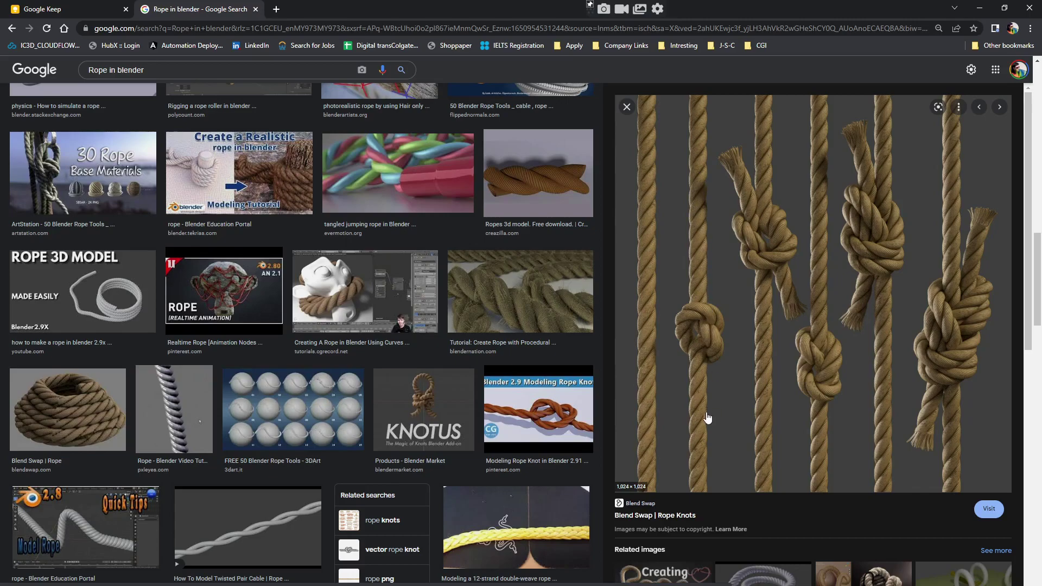
{"action": "key", "text": "alt+Tab"}
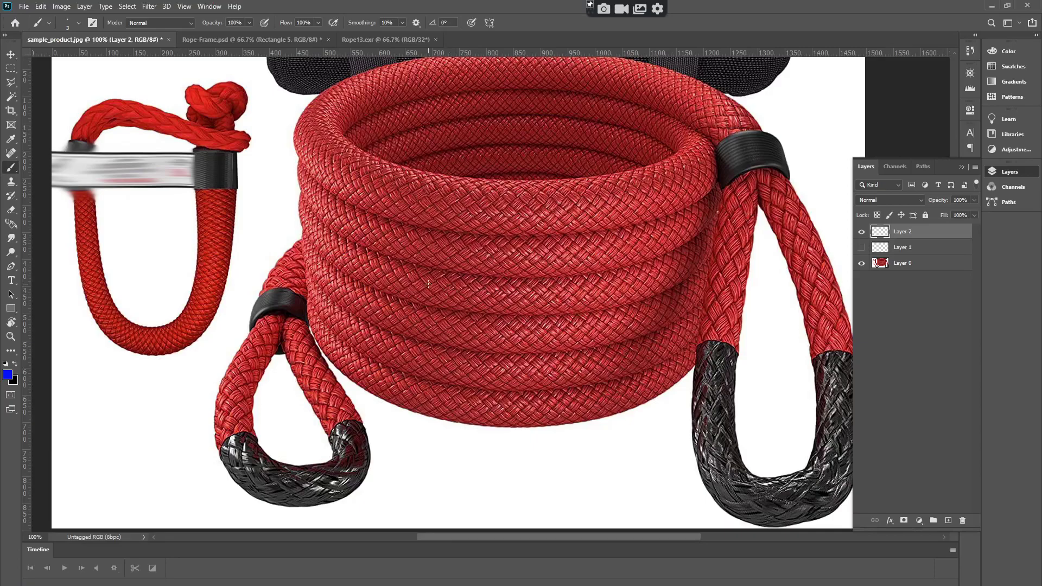
Zoom to 200%, pan across the coil, then magnify the braid weave up to 600%.
{"action": "scroll", "coordinate": [507, 279], "scroll_direction": "up", "scroll_amount": 1, "text": "alt"}
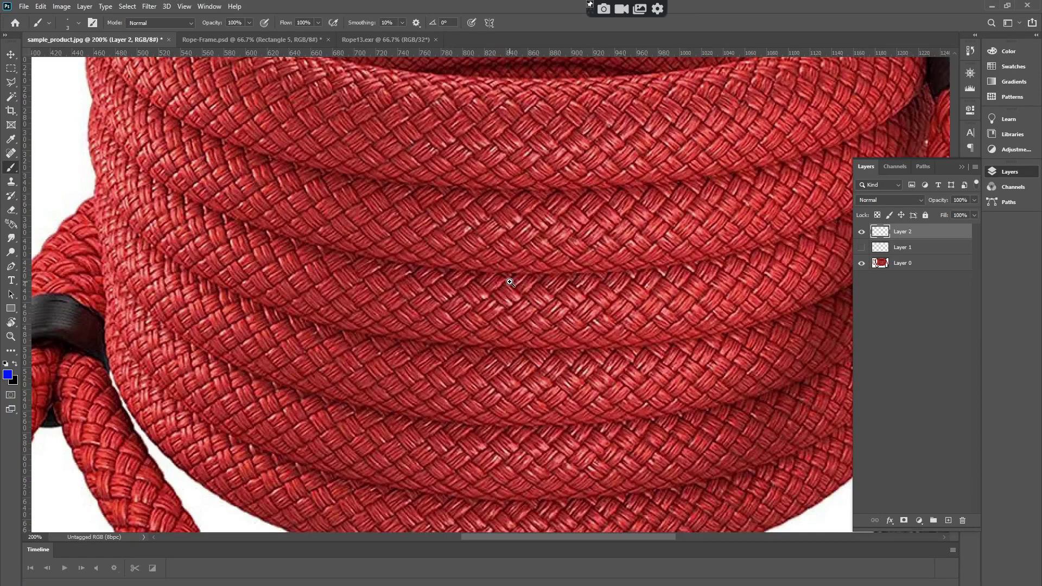
{"action": "left_click_drag", "start_coordinate": [568, 266], "coordinate": [526, 291]}
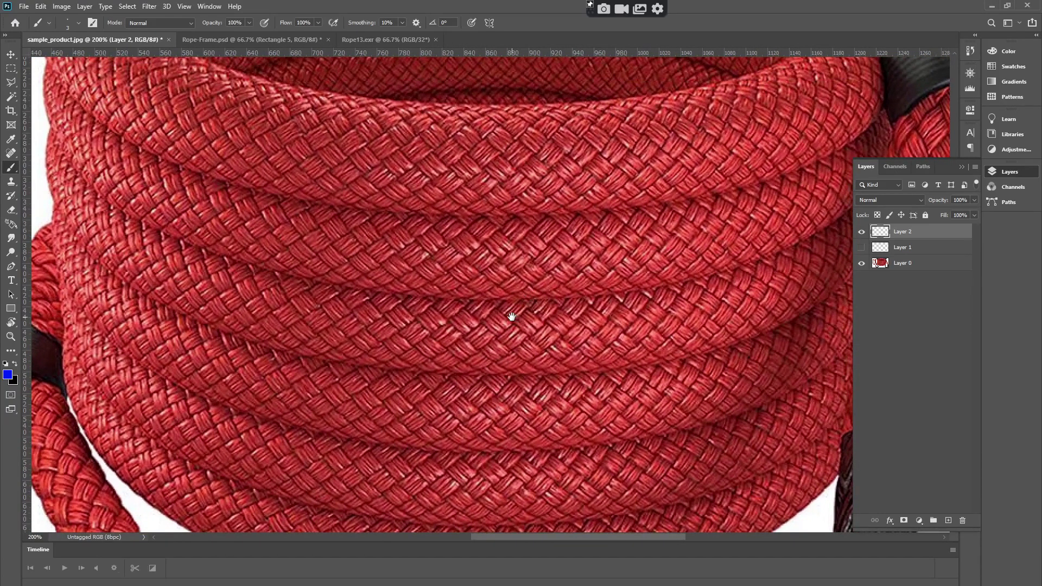
{"action": "left_click_drag", "start_coordinate": [417, 264], "coordinate": [424, 277]}
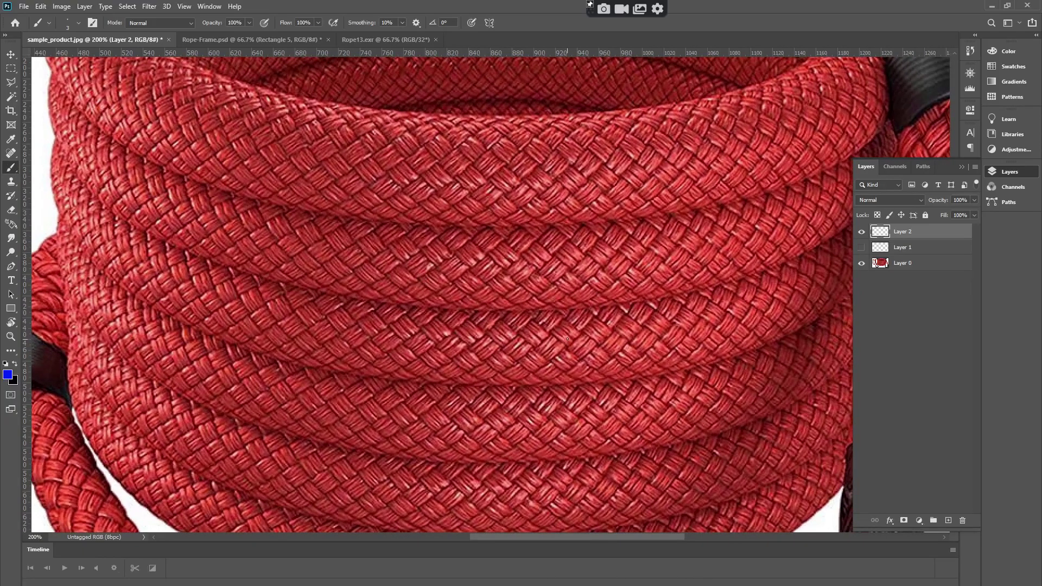
{"action": "left_click_drag", "start_coordinate": [558, 341], "coordinate": [507, 344]}
{"action": "left_click", "coordinate": [439, 283]}
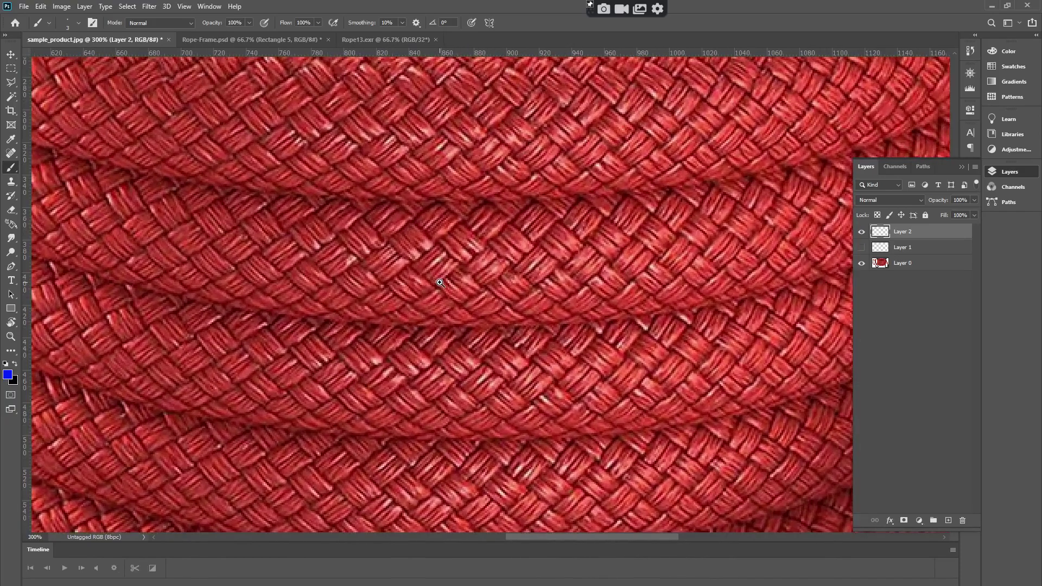
{"action": "left_click", "coordinate": [440, 282]}
{"action": "left_click", "coordinate": [440, 282]}
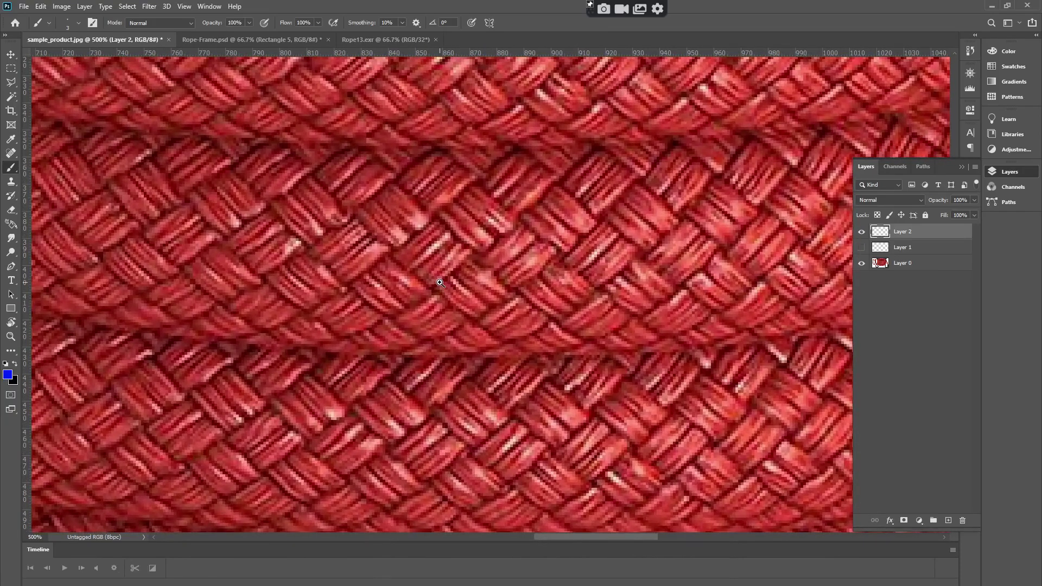
{"action": "left_click", "coordinate": [440, 282]}
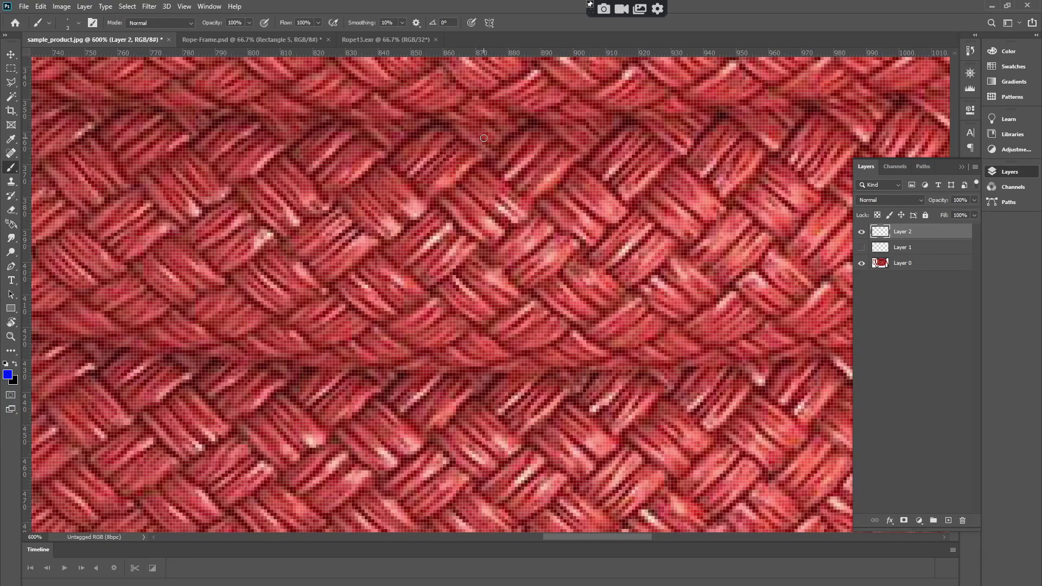
Draw three straight blue lines along parallel rope strands on Layer 2.
{"action": "mouse_move", "coordinate": [484, 138]}
{"action": "left_mouse_down"}
{"action": "mouse_move", "coordinate": [428, 171]}
{"action": "mouse_move", "coordinate": [369, 230]}
{"action": "mouse_move", "coordinate": [359, 260]}
{"action": "mouse_move", "coordinate": [482, 358]}
{"action": "mouse_move", "coordinate": [535, 341]}
{"action": "mouse_move", "coordinate": [605, 266]}
{"action": "mouse_move", "coordinate": [607, 235]}
{"action": "mouse_move", "coordinate": [513, 178]}
{"action": "mouse_move", "coordinate": [484, 136]}
{"action": "left_mouse_up"}
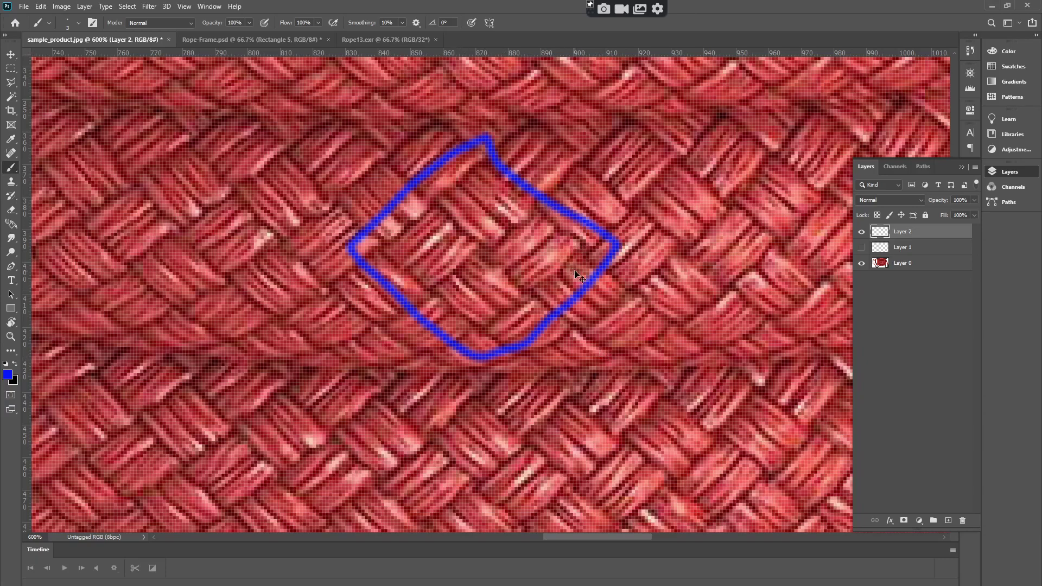
{"action": "key", "text": "ctrl+z"}
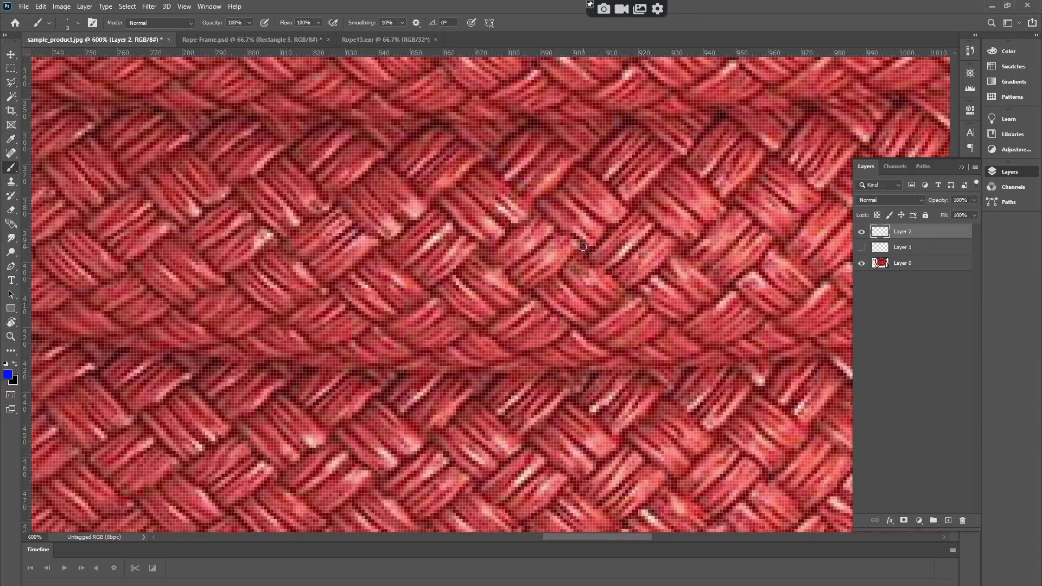
{"action": "left_click", "coordinate": [529, 295], "text": "shift"}
{"action": "left_click", "coordinate": [537, 209]}
{"action": "left_click", "coordinate": [483, 257], "text": "shift"}
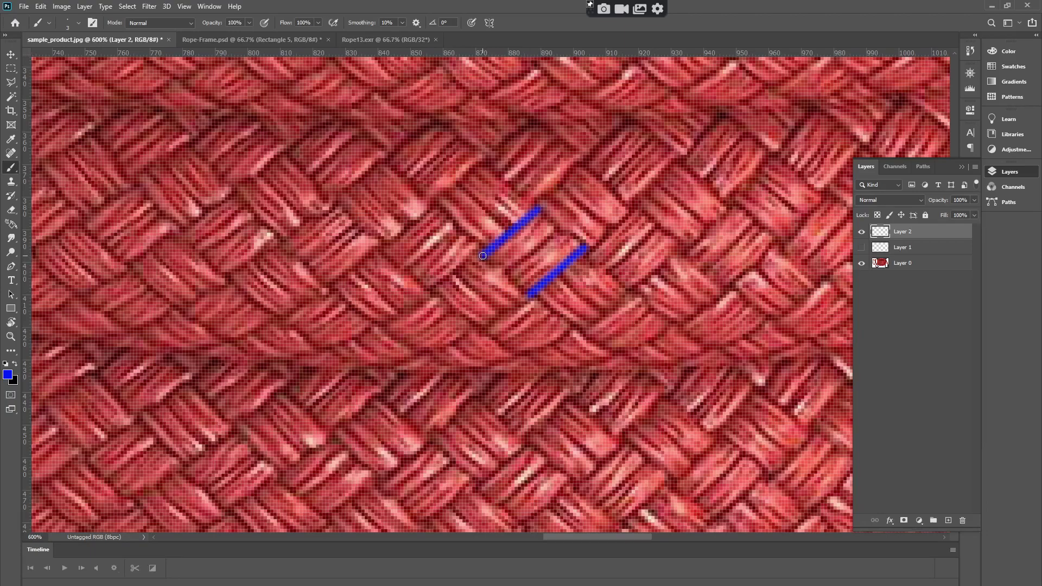
{"action": "left_click", "coordinate": [478, 162]}
{"action": "left_click", "coordinate": [434, 198], "text": "shift"}
Zoom in on the weave and draw a small blue cross marking crossing strands.
{"action": "left_click", "coordinate": [345, 278], "text": "ctrl"}
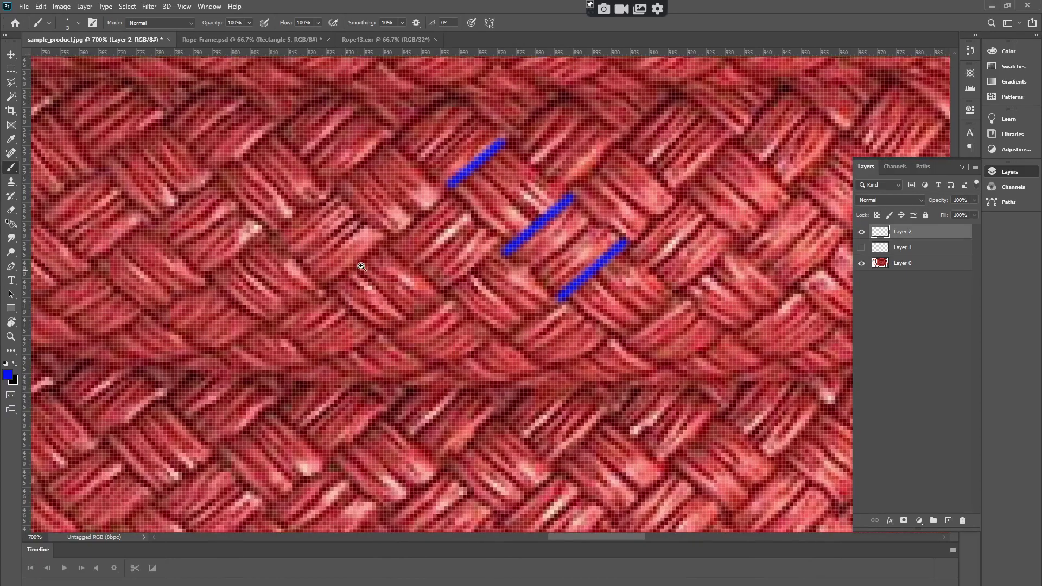
{"action": "left_click", "coordinate": [413, 223]}
{"action": "left_click", "coordinate": [388, 243], "text": "shift"}
{"action": "left_click", "coordinate": [372, 219], "text": "shift"}
{"action": "left_click", "coordinate": [360, 261], "text": "shift"}
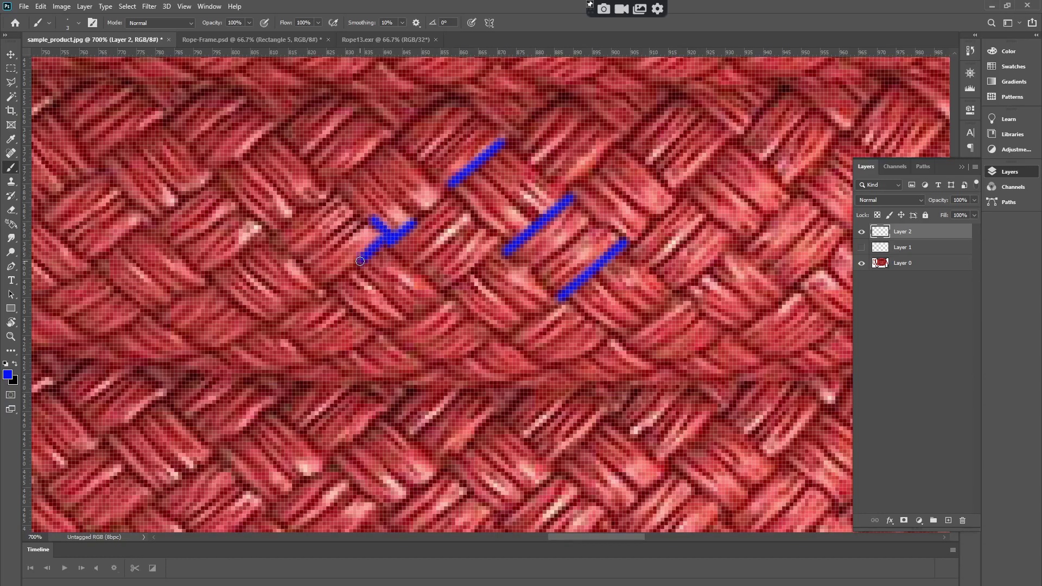
{"action": "left_click", "coordinate": [400, 264], "text": "shift"}
{"action": "left_click", "coordinate": [513, 300], "text": "alt"}
{"action": "left_click", "coordinate": [513, 300], "text": "alt"}
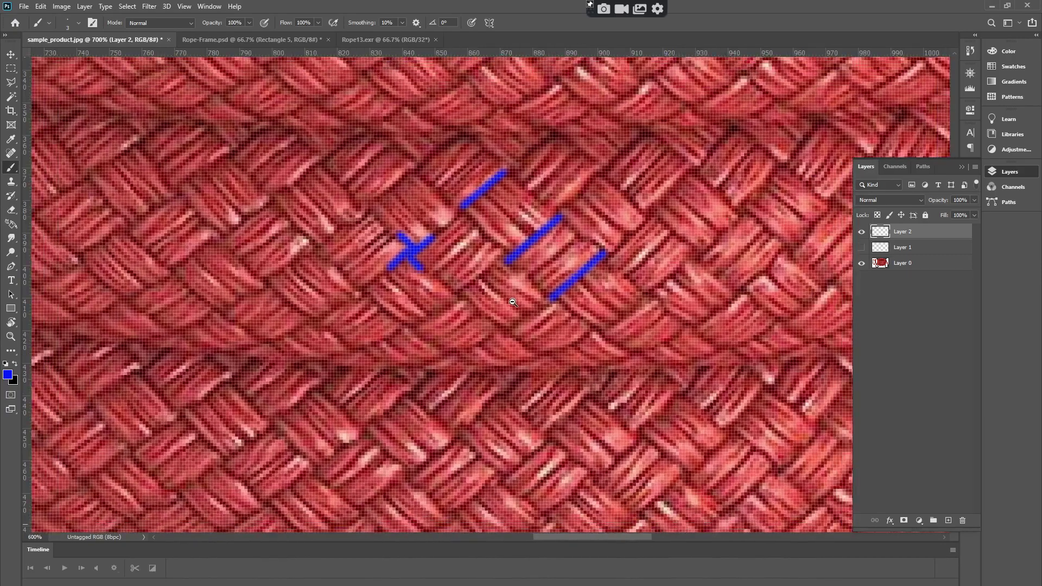
{"action": "left_click", "coordinate": [574, 324], "text": "alt"}
{"action": "left_click", "coordinate": [574, 324], "text": "alt"}
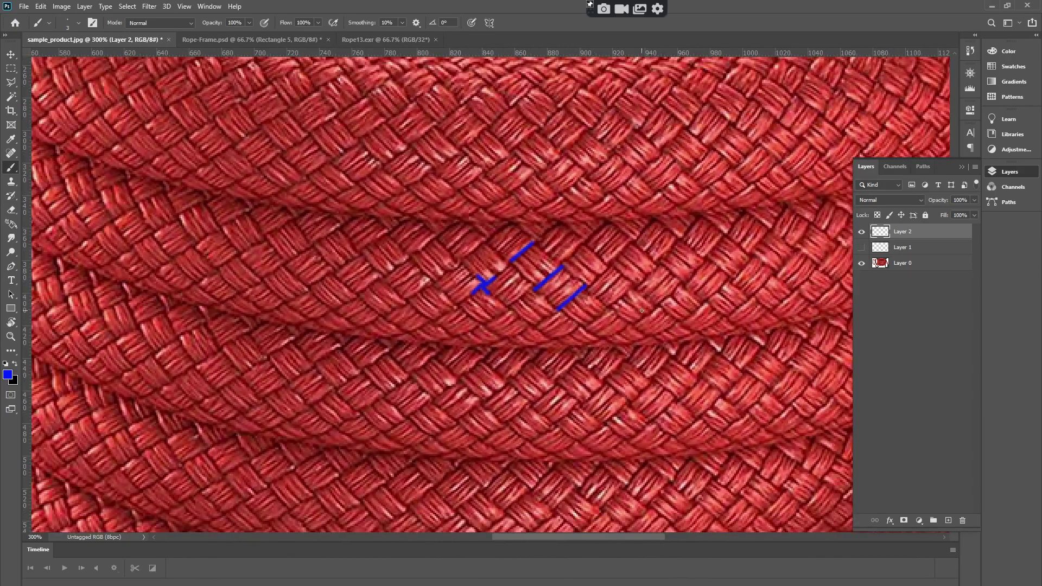
{"action": "left_click", "coordinate": [661, 291]}
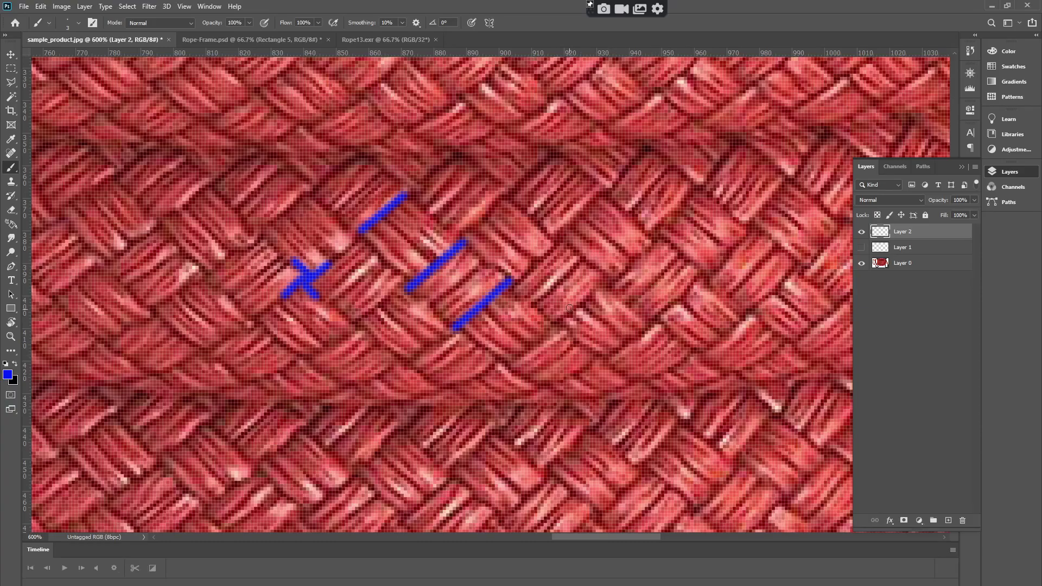
{"action": "scroll", "coordinate": [536, 271], "scroll_direction": "down", "scroll_amount": 3, "text": "alt"}
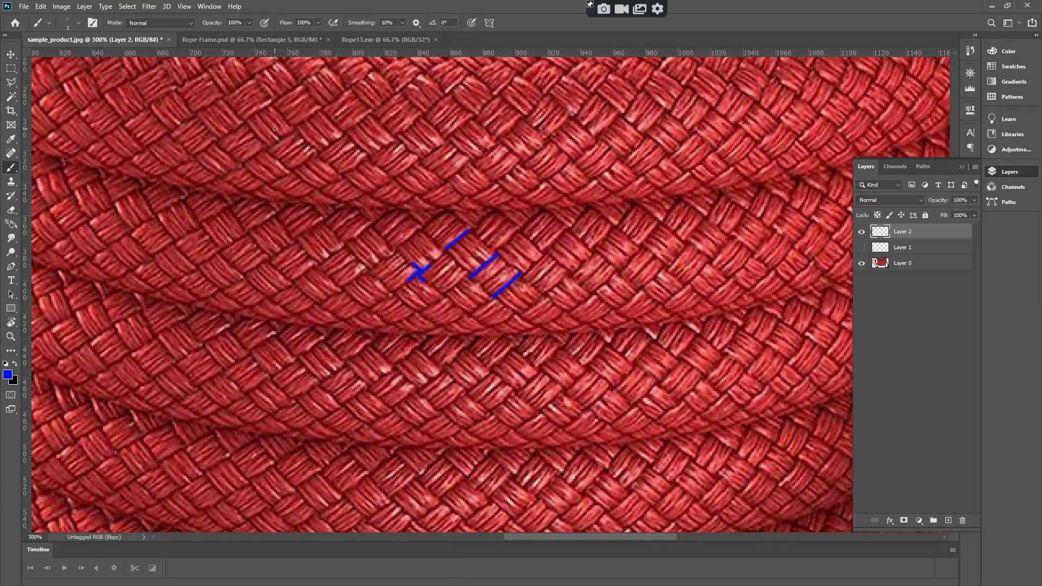
{"action": "scroll", "coordinate": [392, 278], "scroll_direction": "down", "scroll_amount": 3, "text": "alt"}
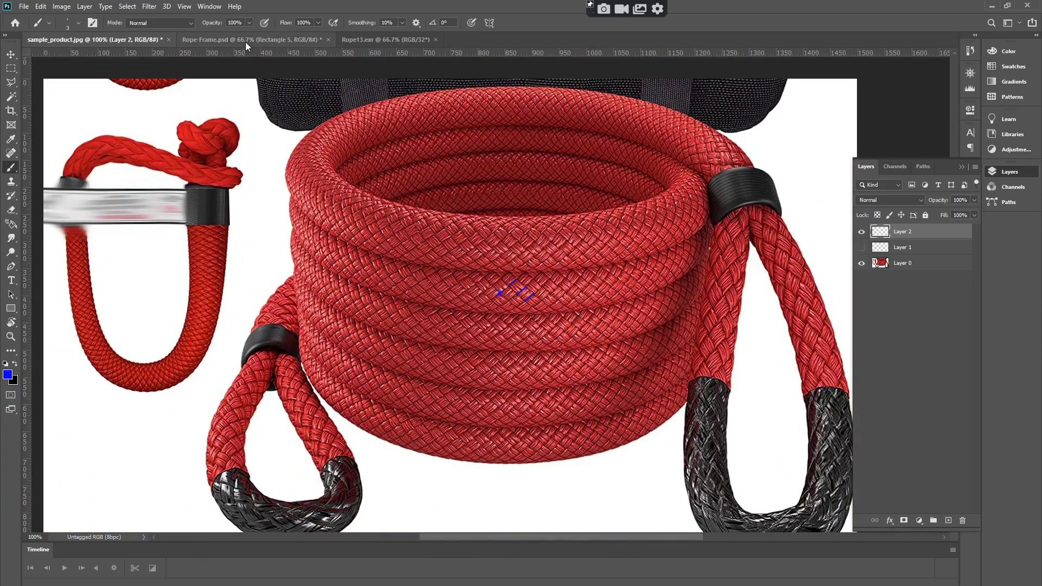
In Rope-Frame.psd, give the top-right rectangle a white-to-grey linear gradient fill.
{"action": "left_click", "coordinate": [245, 41]}
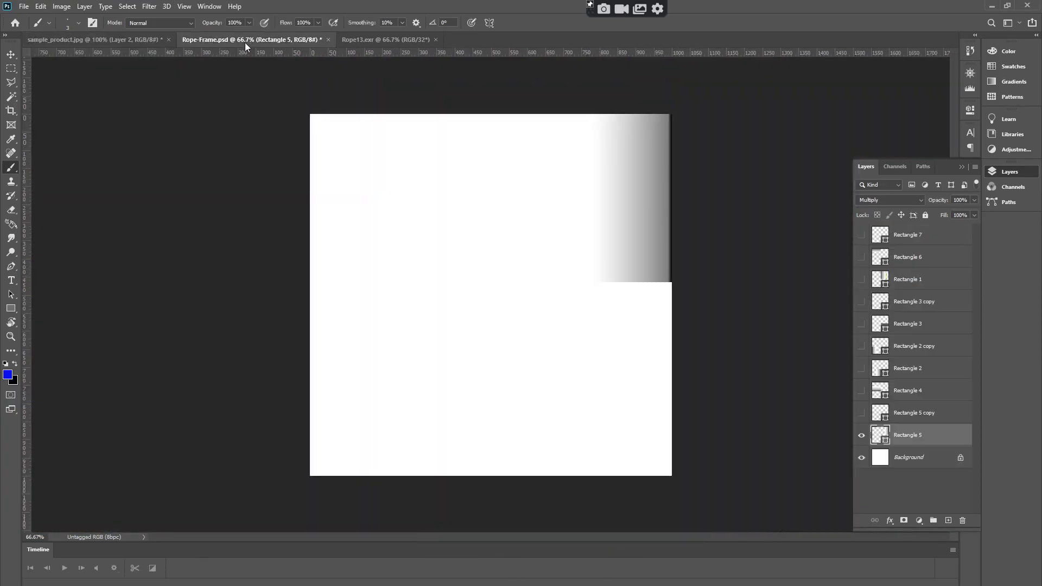
{"action": "left_click", "coordinate": [11, 311]}
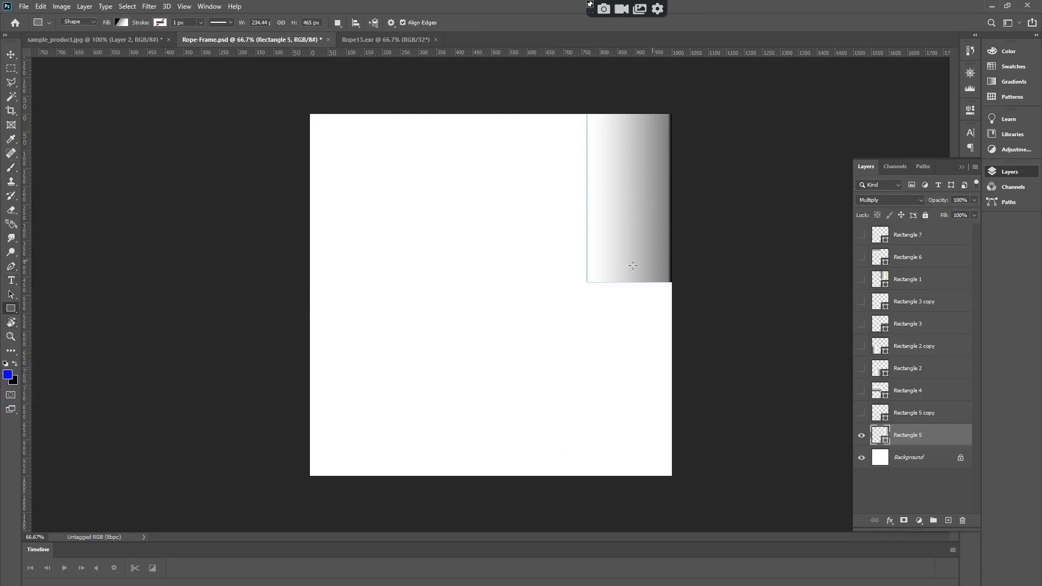
{"action": "left_click", "coordinate": [122, 23]}
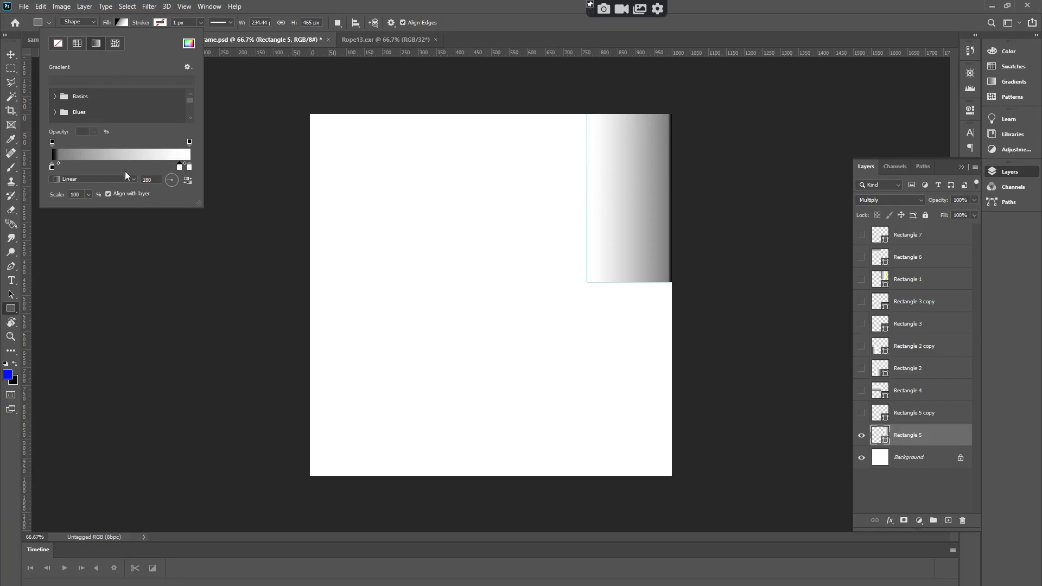
{"action": "left_click_drag", "start_coordinate": [60, 167], "coordinate": [115, 172]}
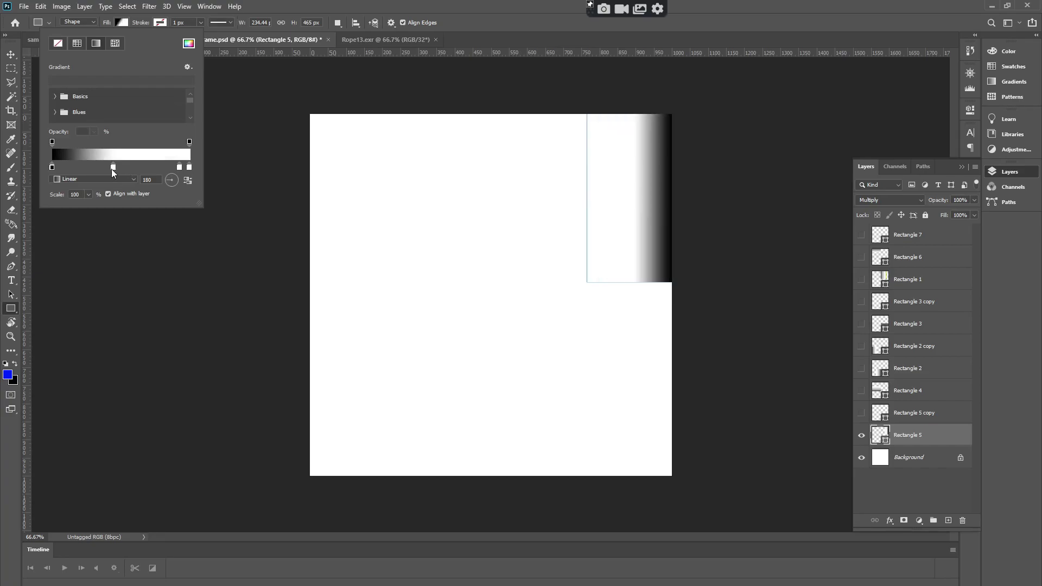
{"action": "left_click_drag", "start_coordinate": [113, 169], "coordinate": [107, 227]}
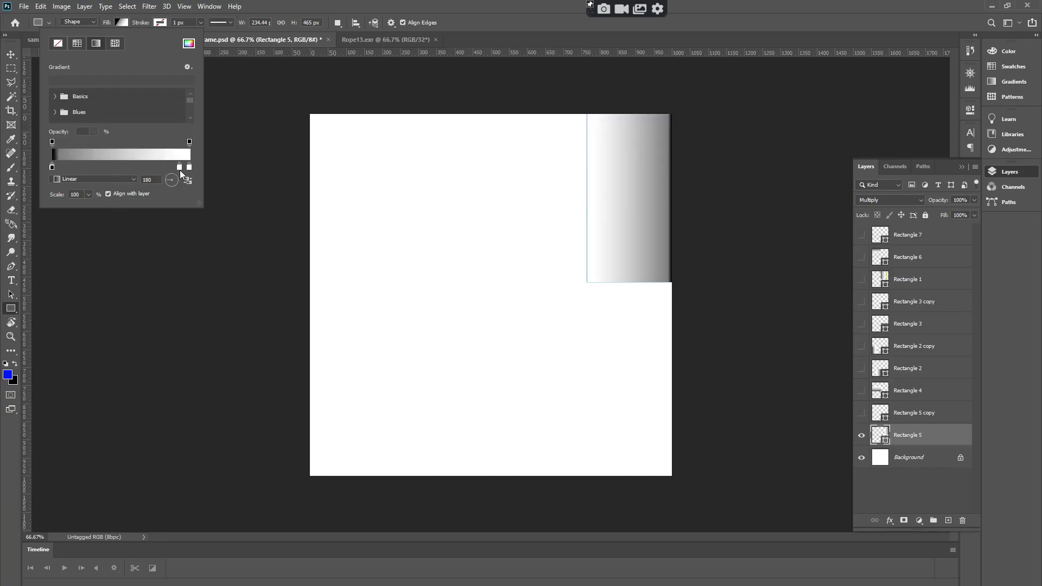
{"action": "left_click", "coordinate": [712, 27]}
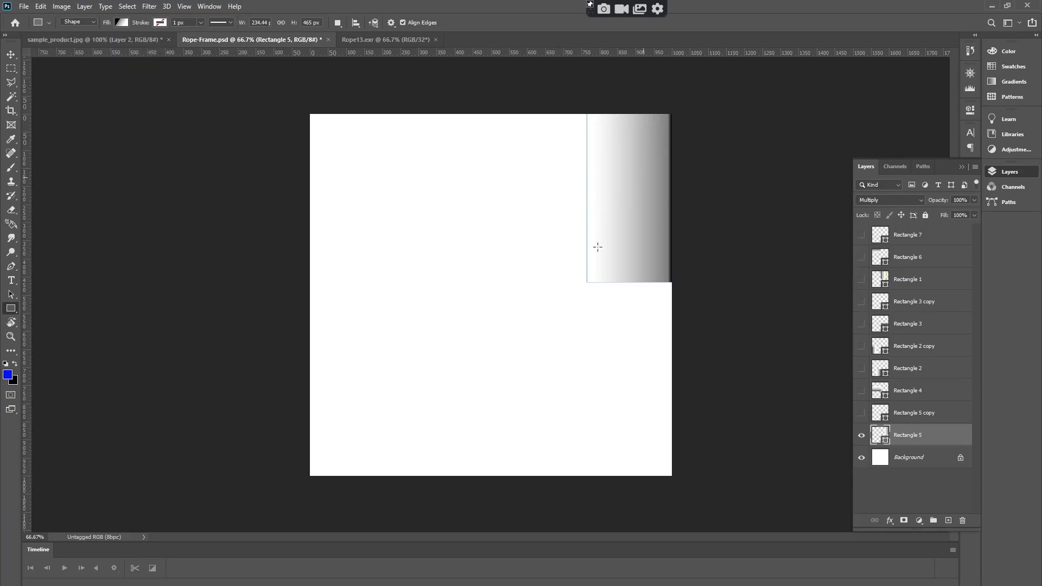
Delete the extra rectangle copy, show all Rectangle layers, then bring up Rope13.exr.
{"action": "key", "text": "v"}
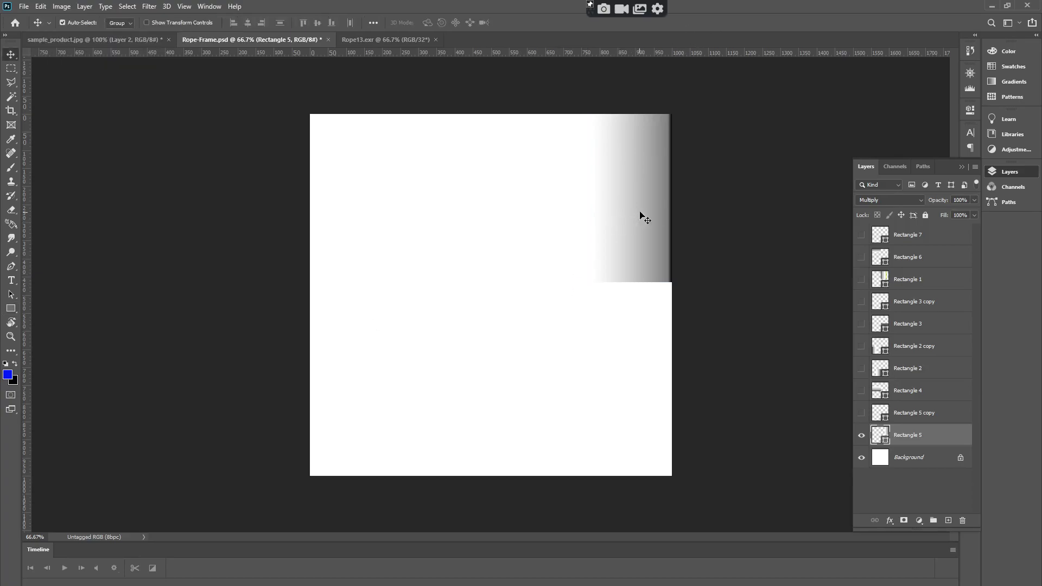
{"action": "left_click_drag", "start_coordinate": [640, 217], "coordinate": [454, 270]}
{"action": "key", "text": "Delete"}
{"action": "left_click_drag", "start_coordinate": [861, 413], "coordinate": [863, 245]}
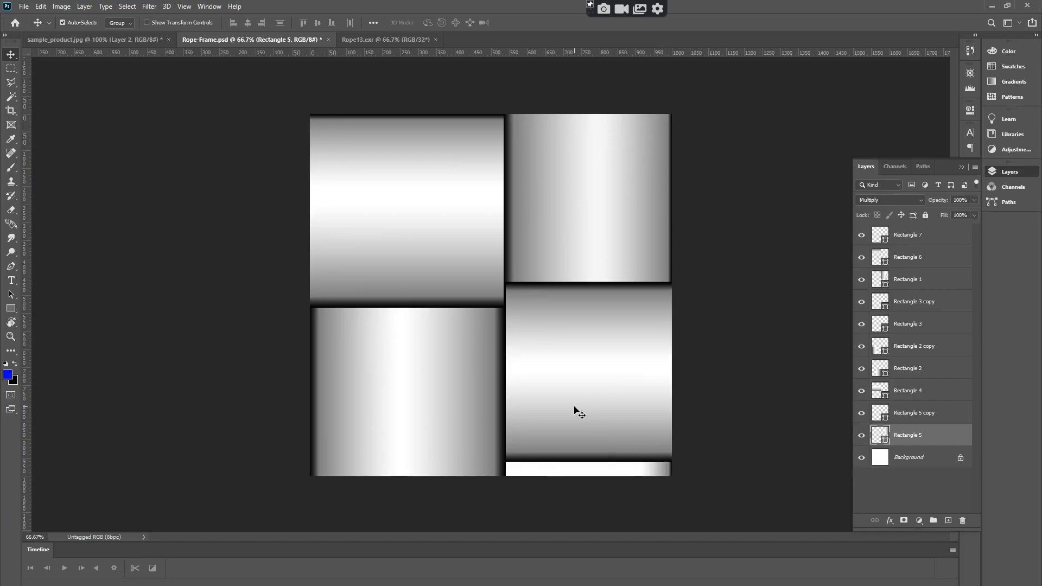
{"action": "left_click", "coordinate": [395, 43]}
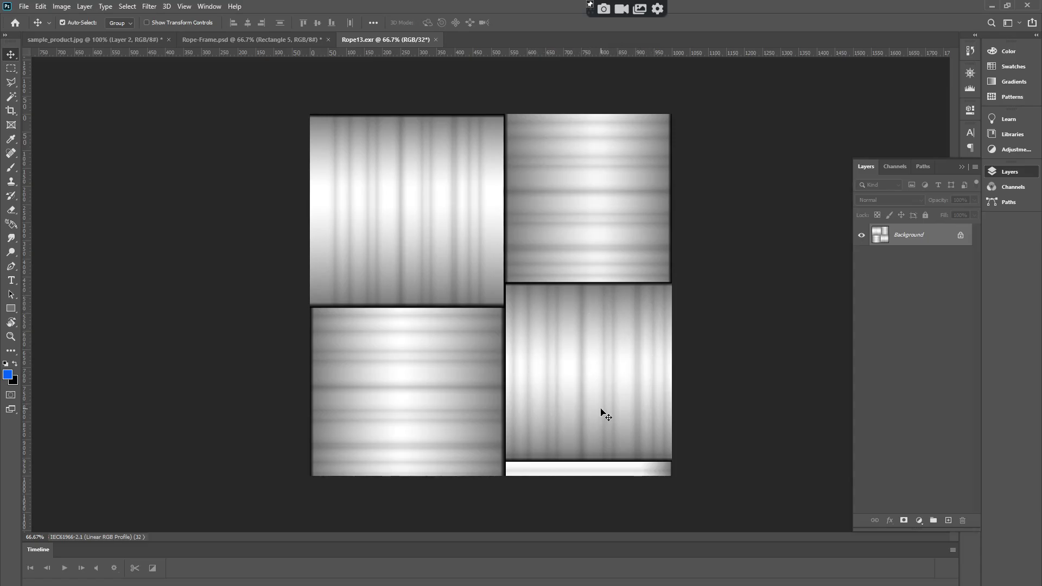
Compare the rope product photo with the Rope13.exr texture, zooming in and out on the weave.
{"action": "left_click", "coordinate": [126, 40]}
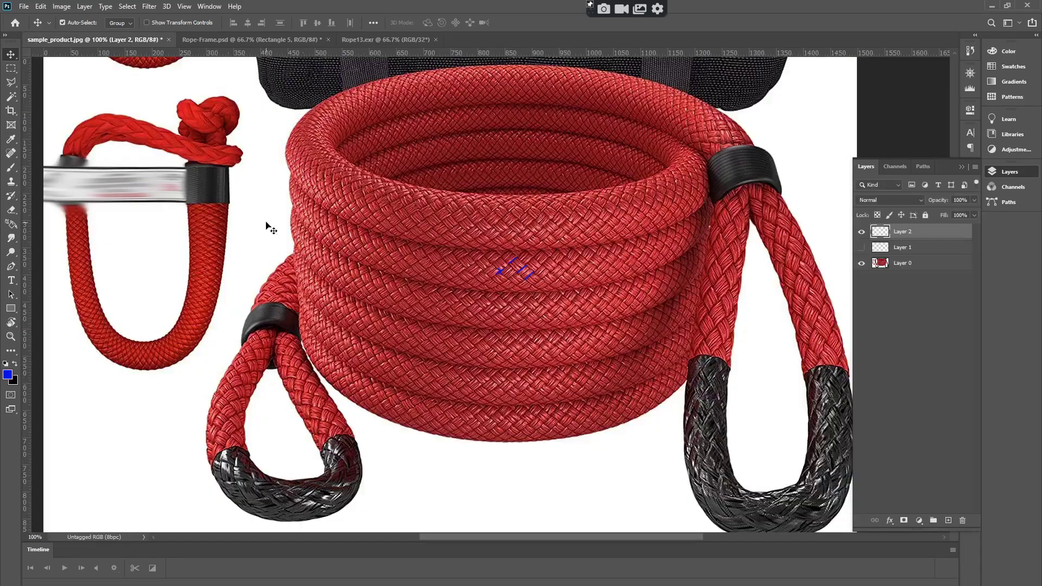
{"action": "left_click", "coordinate": [514, 333], "text": "ctrl"}
{"action": "left_click", "coordinate": [513, 313], "text": "ctrl"}
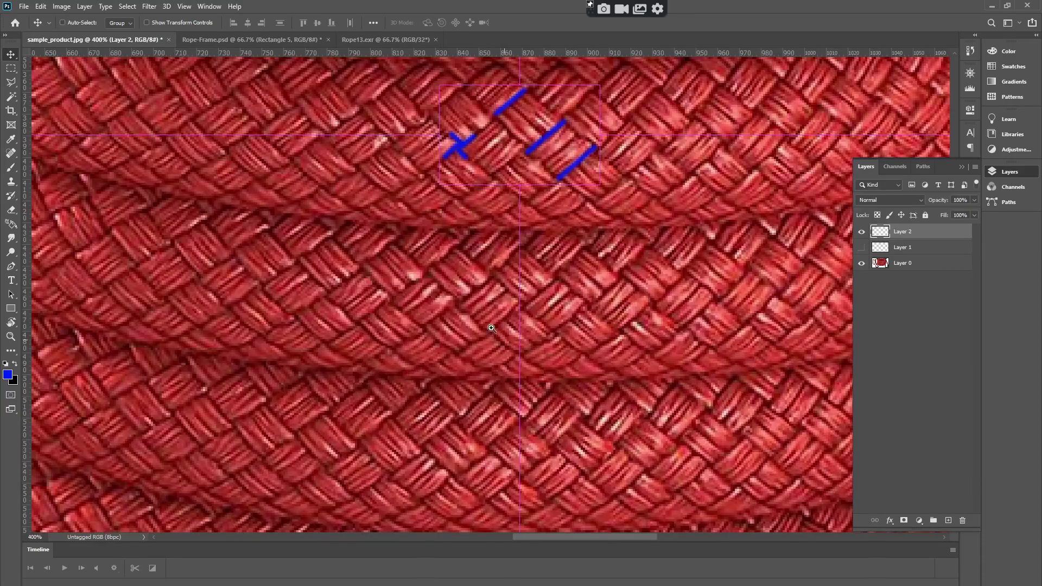
{"action": "left_click", "coordinate": [472, 353], "text": "alt"}
{"action": "left_click", "coordinate": [473, 354], "text": "alt"}
{"action": "left_click", "coordinate": [357, 40]}
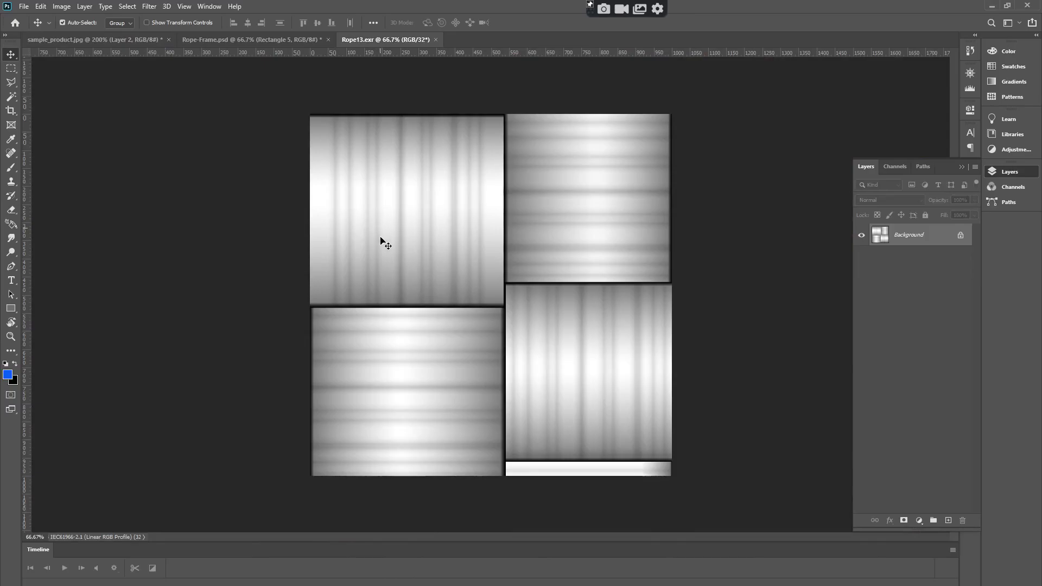
{"action": "left_click", "coordinate": [92, 39]}
{"action": "left_click", "coordinate": [398, 301], "text": "alt"}
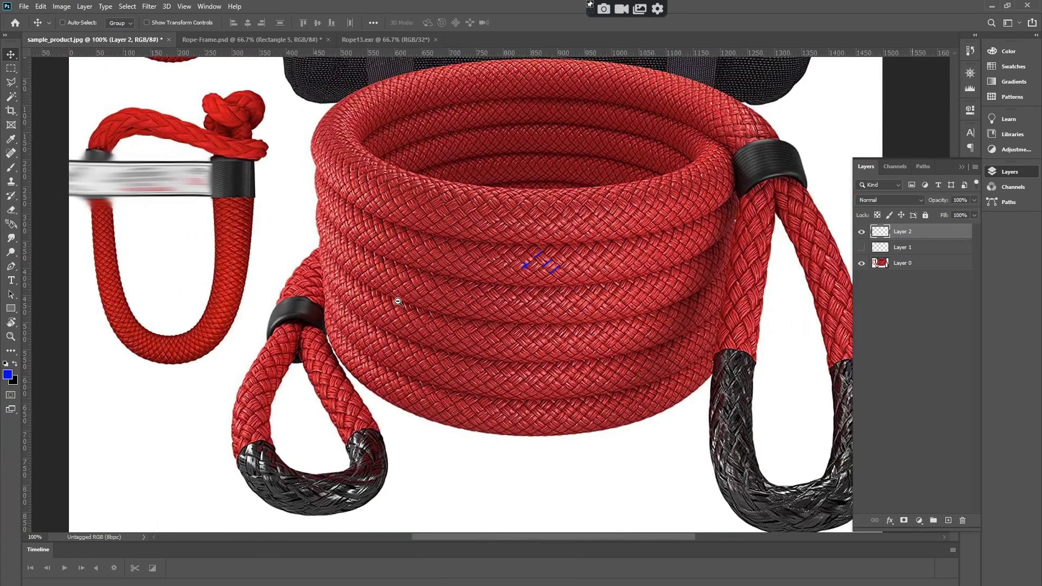
{"action": "left_click", "coordinate": [398, 301], "text": "alt"}
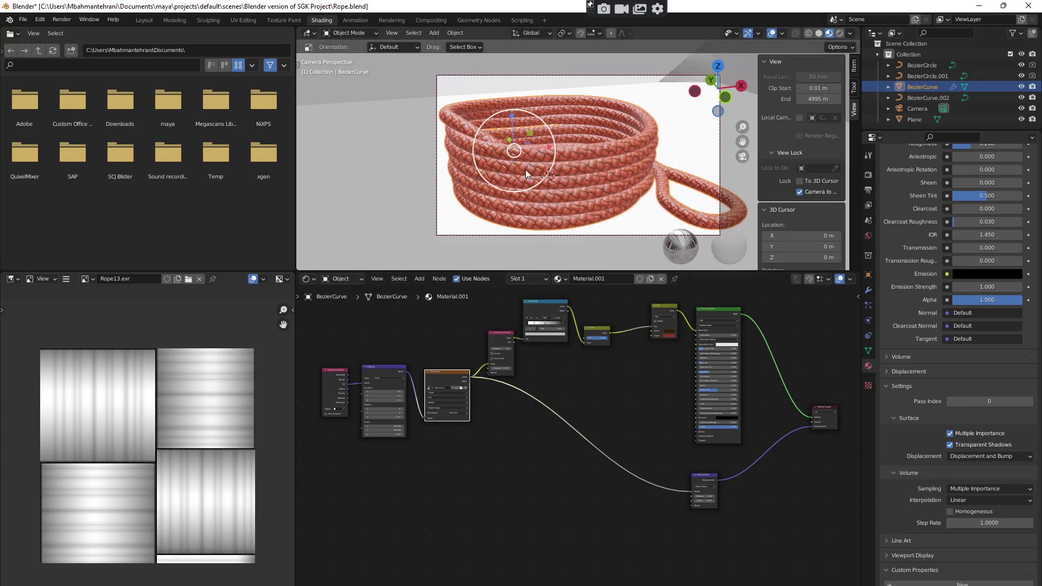
{"action": "left_click", "coordinate": [395, 22]}
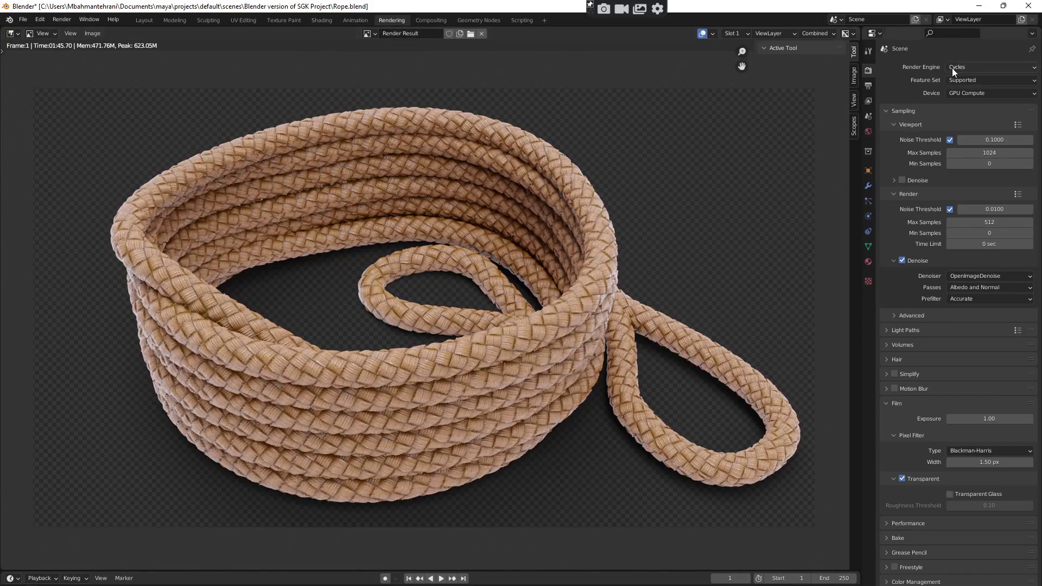
{"action": "left_click", "coordinate": [320, 20]}
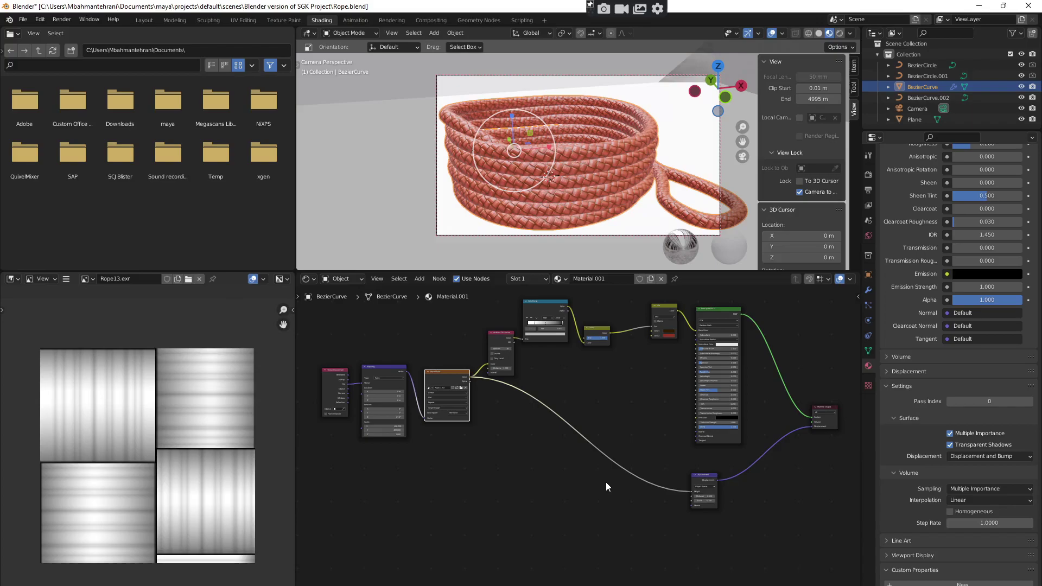
{"action": "left_click", "coordinate": [869, 293]}
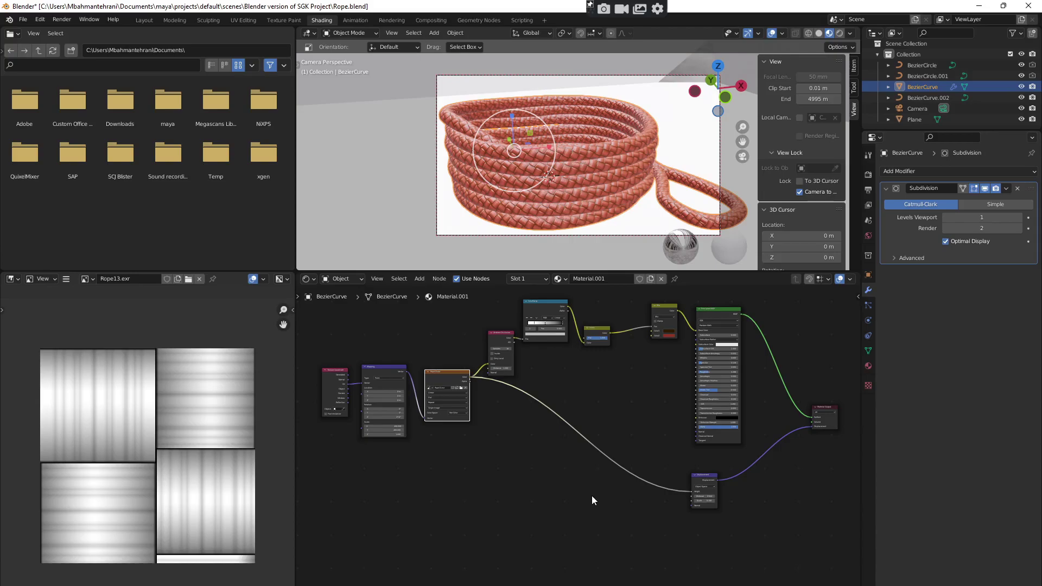
{"action": "left_click", "coordinate": [868, 366]}
{"action": "scroll", "coordinate": [909, 411], "scroll_direction": "down", "scroll_amount": 12}
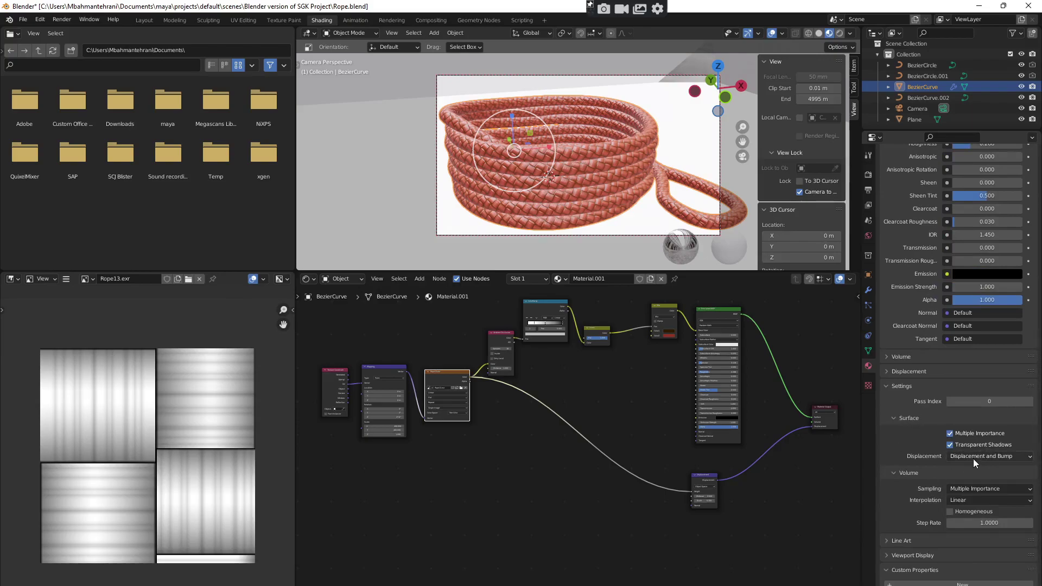
Survey the rope node tree and nudge the Ambient Occlusion node slightly up-left.
{"action": "middle_click_drag", "start_coordinate": [500, 495], "coordinate": [498, 482]}
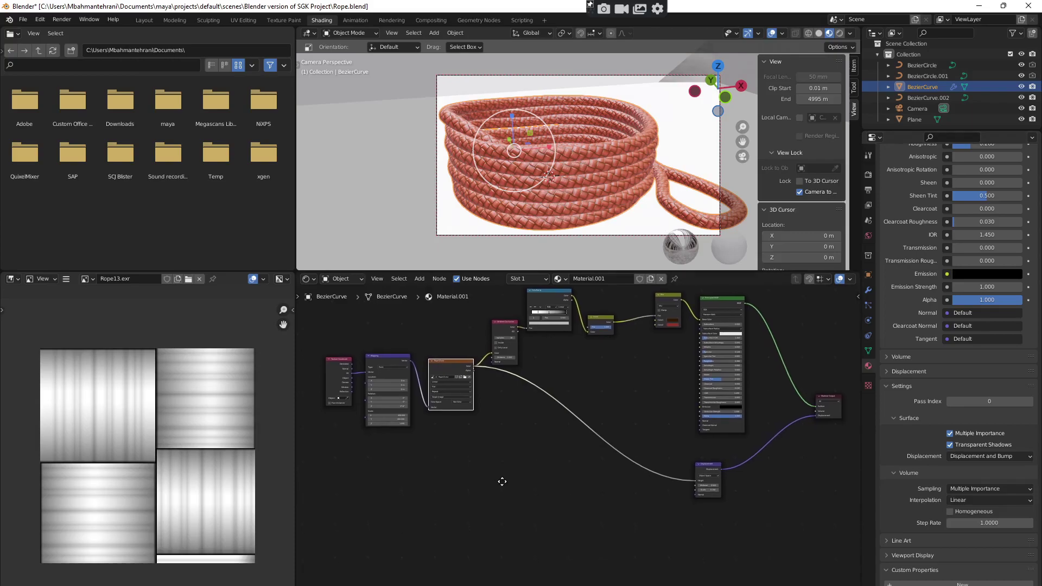
{"action": "scroll", "coordinate": [440, 435], "scroll_direction": "up", "scroll_amount": 2}
{"action": "middle_click_drag", "start_coordinate": [442, 427], "coordinate": [529, 482]}
{"action": "scroll", "coordinate": [528, 481], "scroll_direction": "up", "scroll_amount": 4}
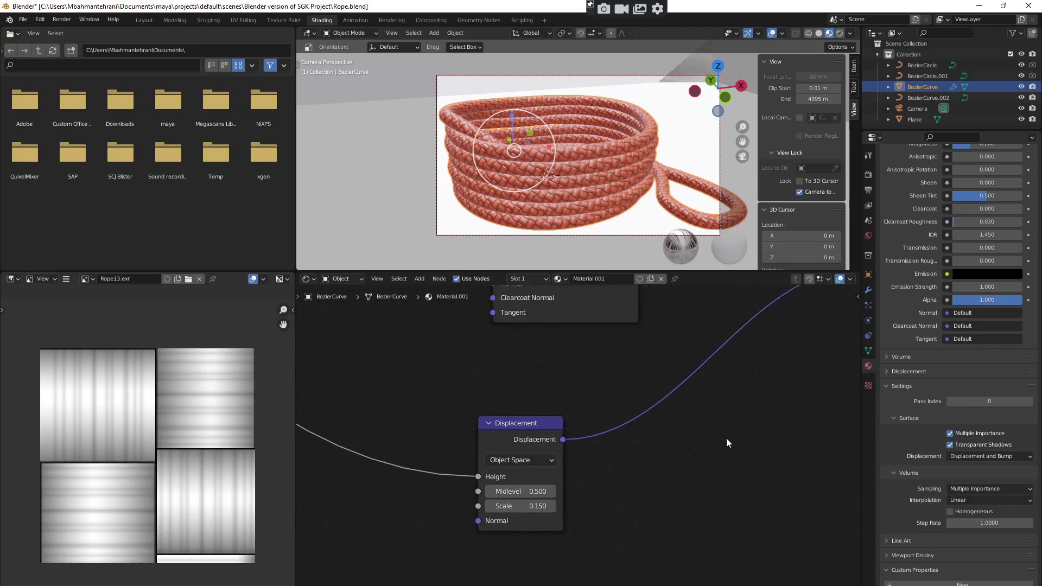
{"action": "middle_click_drag", "start_coordinate": [728, 441], "coordinate": [561, 570]}
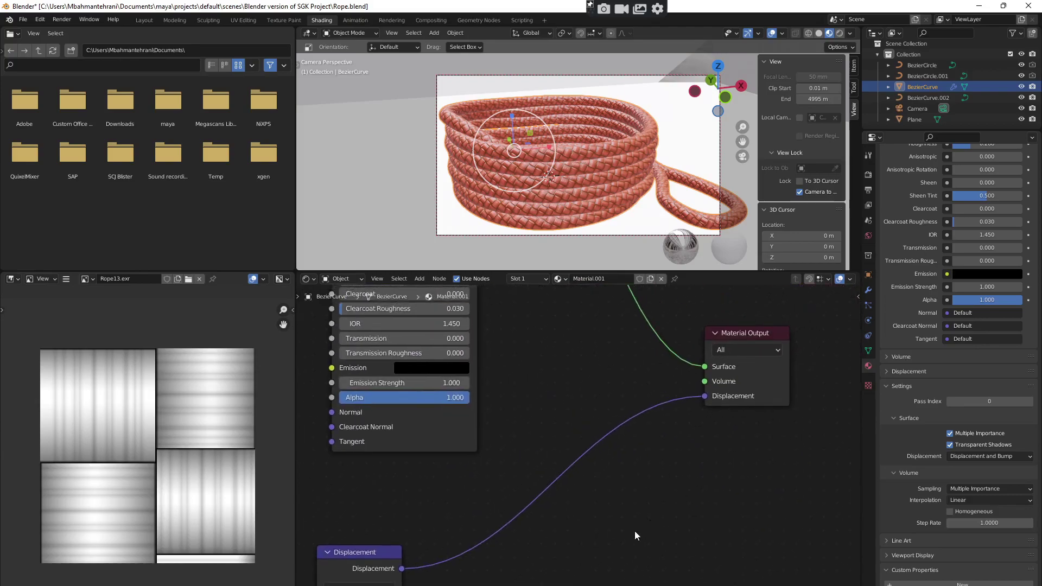
{"action": "middle_click_drag", "start_coordinate": [635, 531], "coordinate": [684, 505]}
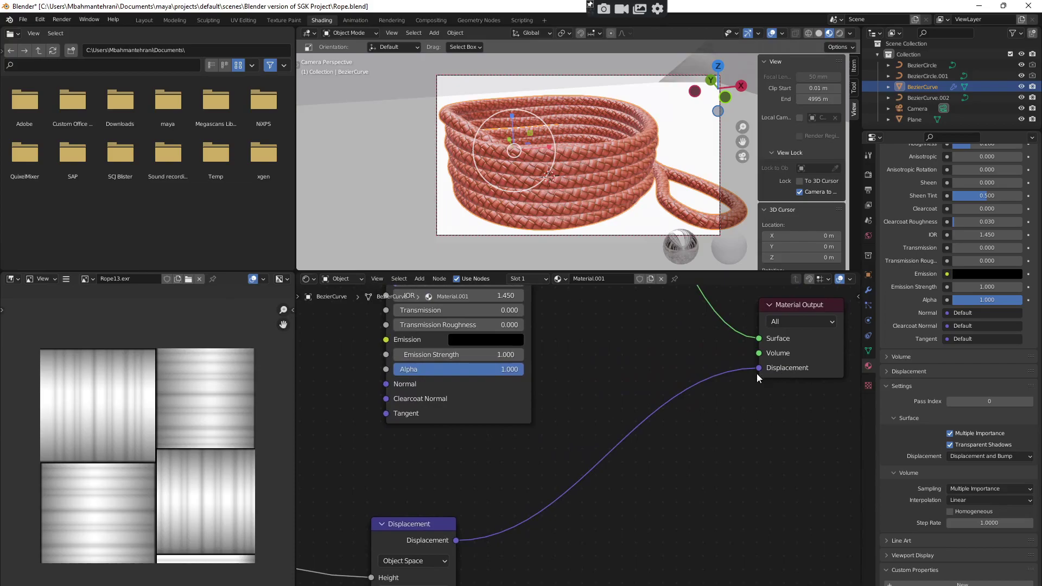
{"action": "scroll", "coordinate": [803, 396], "scroll_direction": "down", "scroll_amount": 2}
{"action": "middle_click_drag", "start_coordinate": [414, 471], "coordinate": [632, 572]}
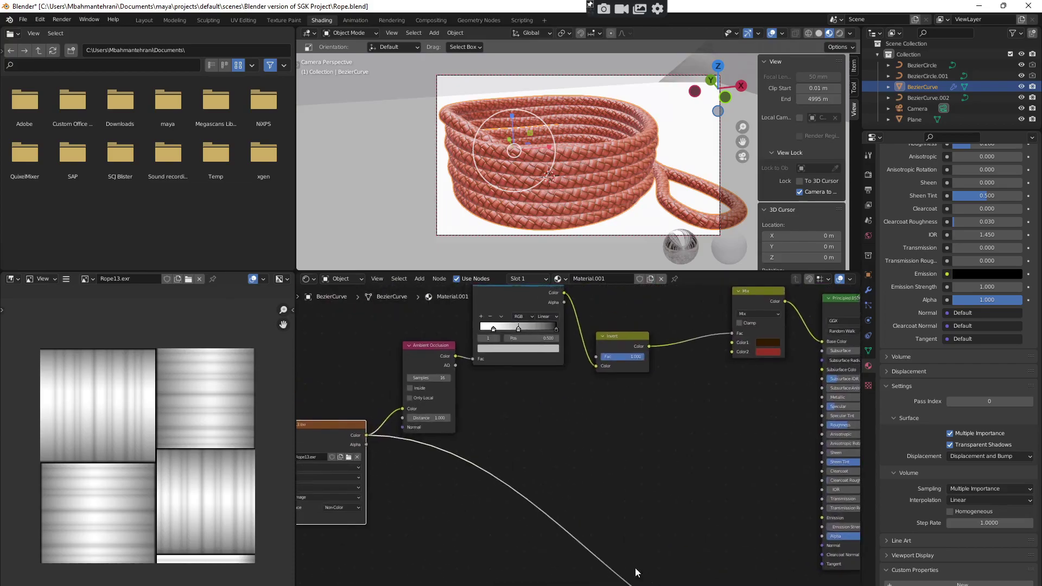
{"action": "scroll", "coordinate": [570, 562], "scroll_direction": "left", "scroll_amount": 5, "text": "ctrl"}
{"action": "middle_click_drag", "start_coordinate": [494, 541], "coordinate": [525, 510]}
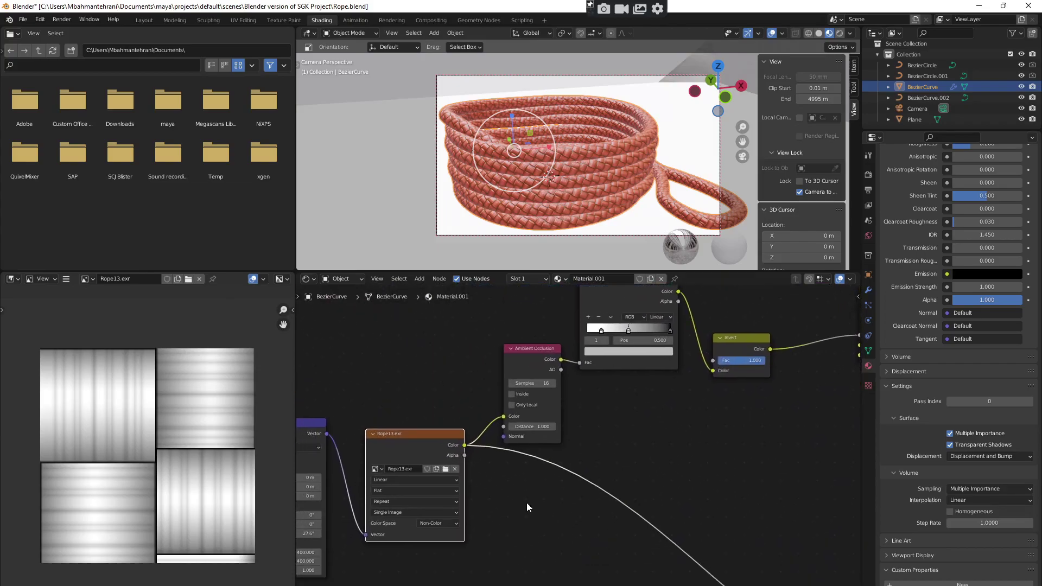
{"action": "left_click_drag", "start_coordinate": [527, 349], "coordinate": [516, 332]}
{"action": "middle_click_drag", "start_coordinate": [544, 572], "coordinate": [632, 413]}
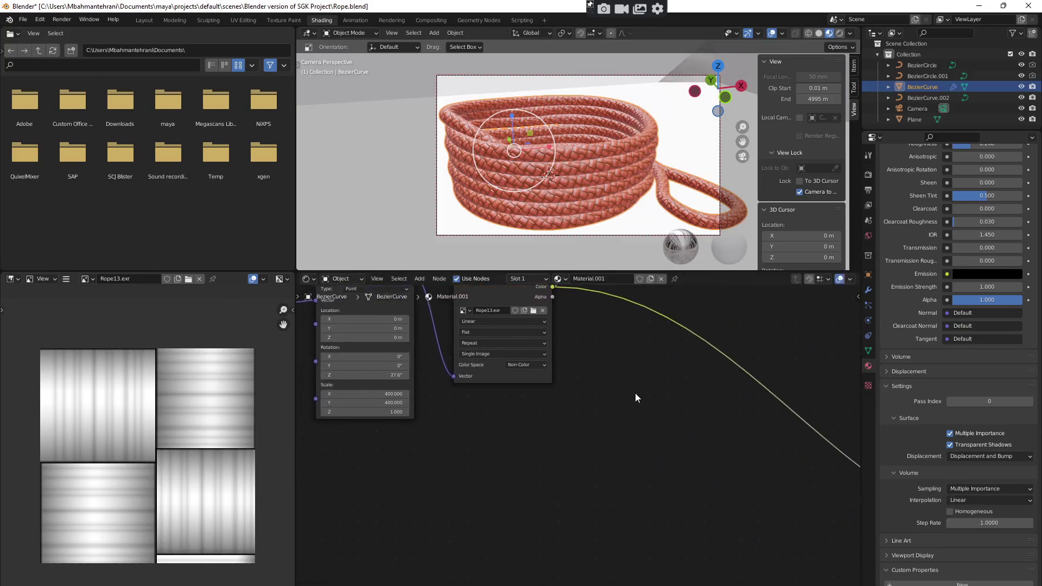
Add an Ambient Occlusion node and link it between Rope13.exr and the ColorRamp.
{"action": "key", "text": "shift+a"}
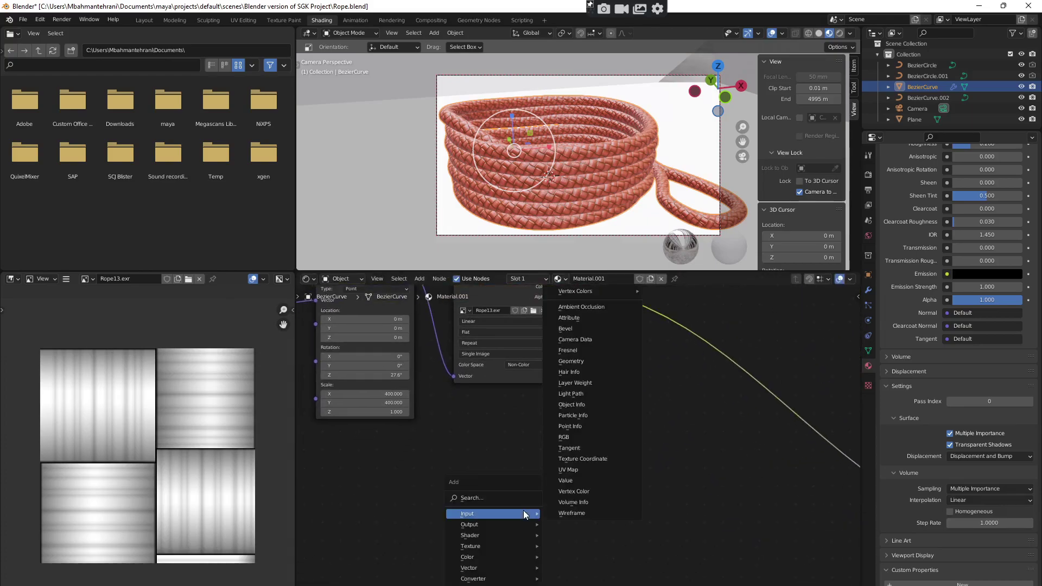
{"action": "left_click", "coordinate": [513, 498]}
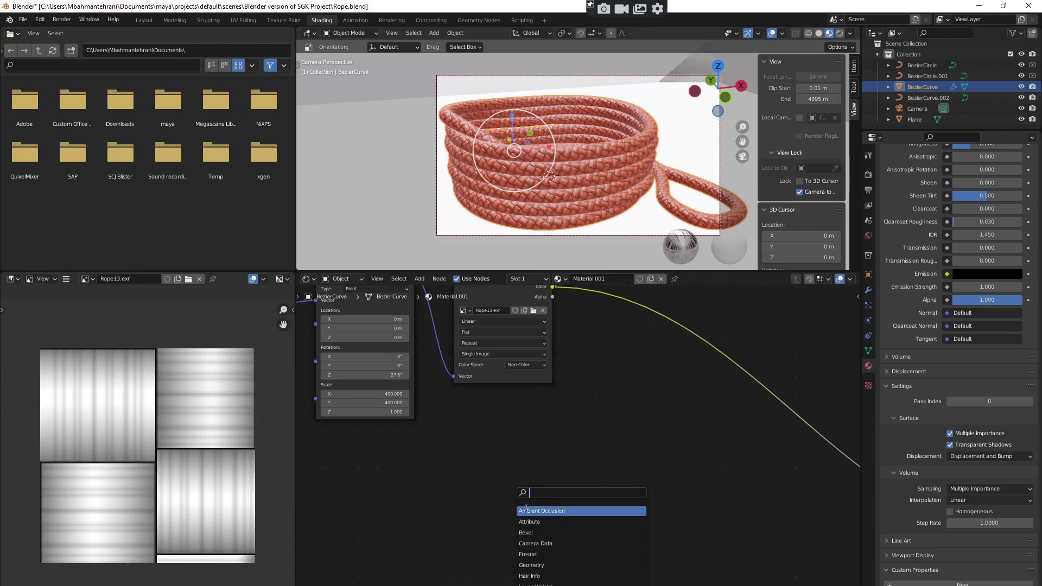
{"action": "left_click", "coordinate": [556, 511]}
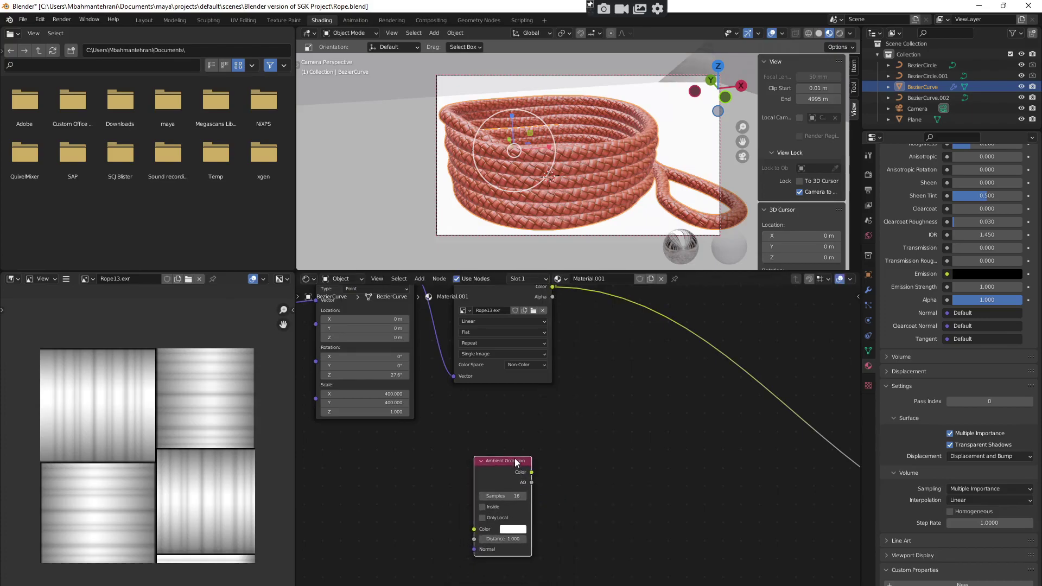
{"action": "left_click", "coordinate": [514, 460]}
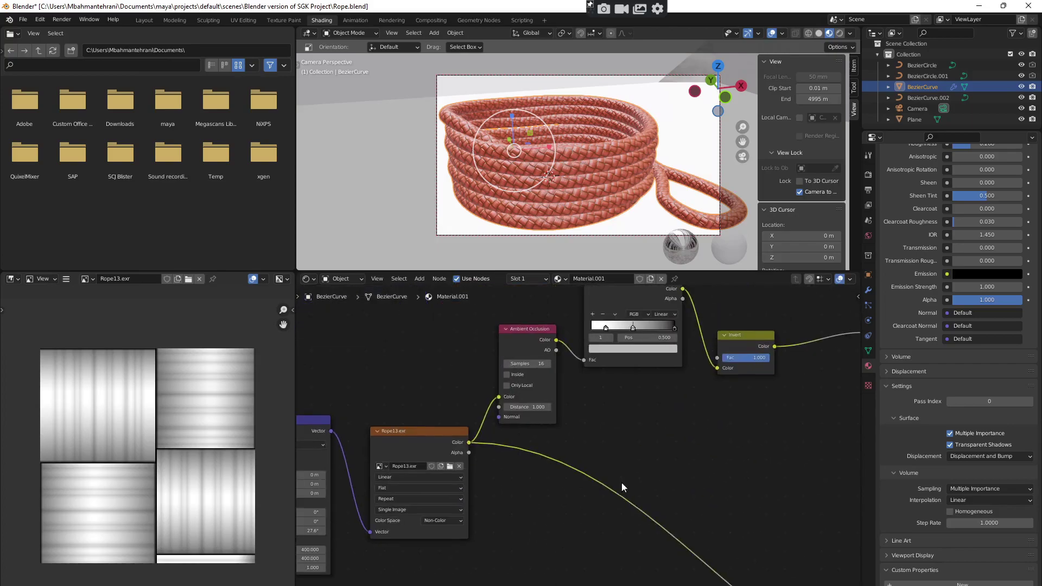
{"action": "middle_click_drag", "start_coordinate": [621, 483], "coordinate": [557, 517]}
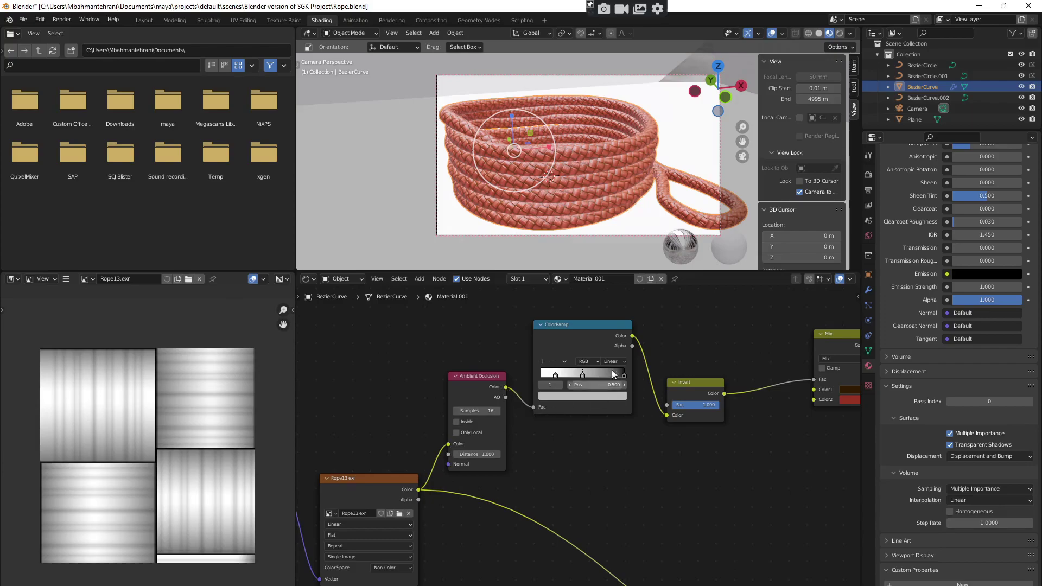
Move the ColorRamp's middle stop to about 0.459.
{"action": "scroll", "coordinate": [571, 154], "scroll_direction": "up", "scroll_amount": 5}
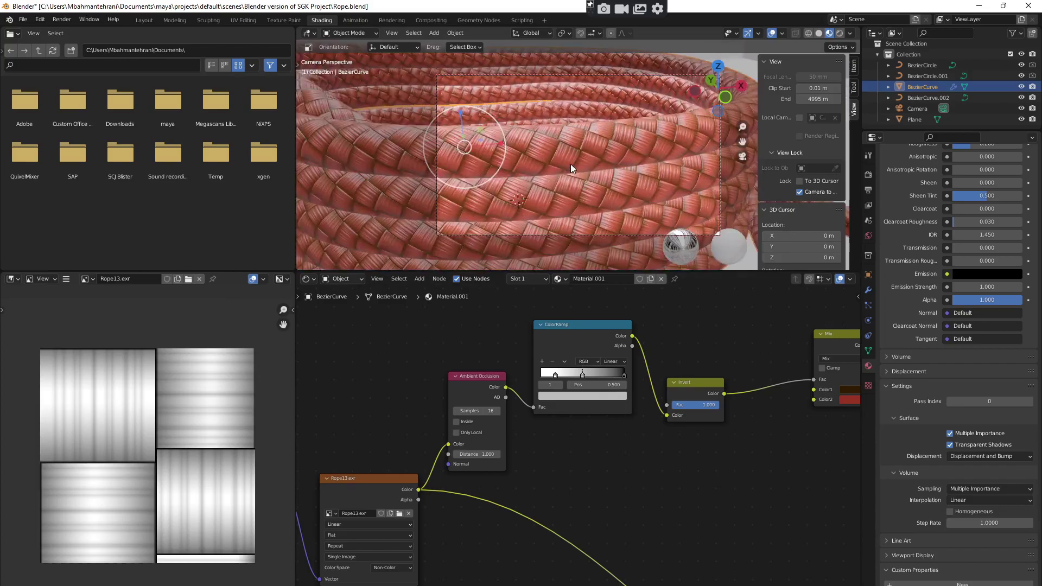
{"action": "scroll", "coordinate": [571, 164], "scroll_direction": "up", "scroll_amount": 2}
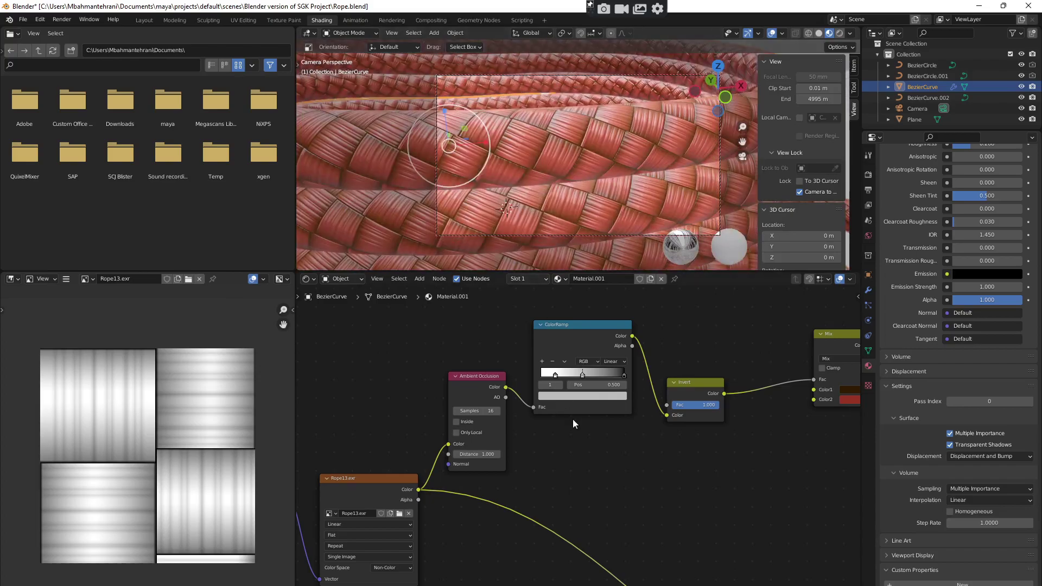
{"action": "mouse_move", "coordinate": [582, 374]}
{"action": "left_mouse_down"}
{"action": "mouse_move", "coordinate": [614, 374]}
{"action": "mouse_move", "coordinate": [556, 379]}
{"action": "mouse_move", "coordinate": [602, 379]}
{"action": "mouse_move", "coordinate": [577, 378]}
{"action": "left_mouse_up"}
{"action": "middle_click_drag", "start_coordinate": [747, 508], "coordinate": [540, 488]}
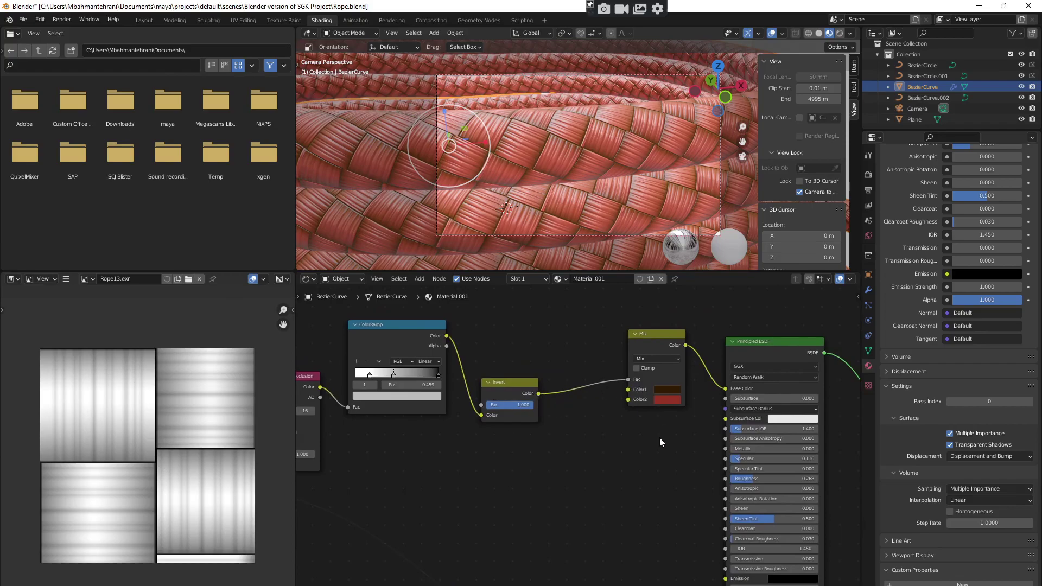
Set the Mix node's Color1 to pure black (value 0.000).
{"action": "middle_click_drag", "start_coordinate": [659, 437], "coordinate": [611, 454]}
{"action": "scroll", "coordinate": [611, 454], "scroll_direction": "up", "scroll_amount": 1}
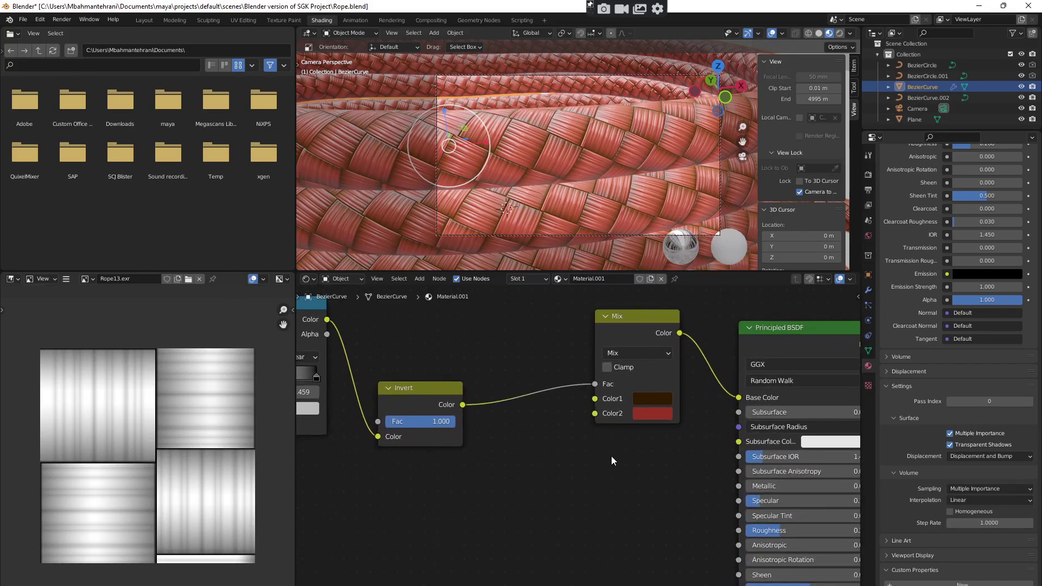
{"action": "scroll", "coordinate": [611, 456], "scroll_direction": "up", "scroll_amount": 3}
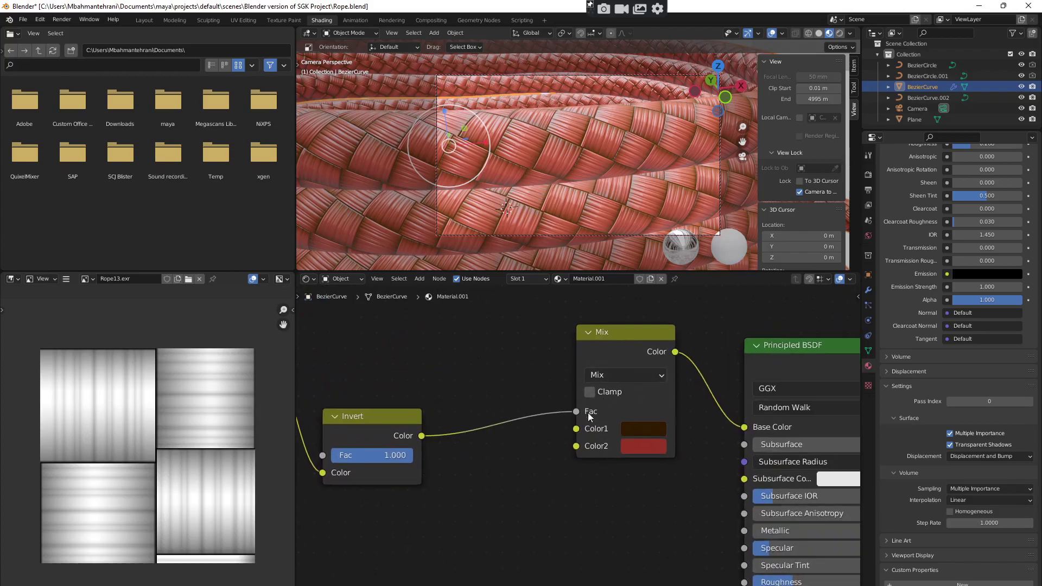
{"action": "left_click", "coordinate": [646, 428]}
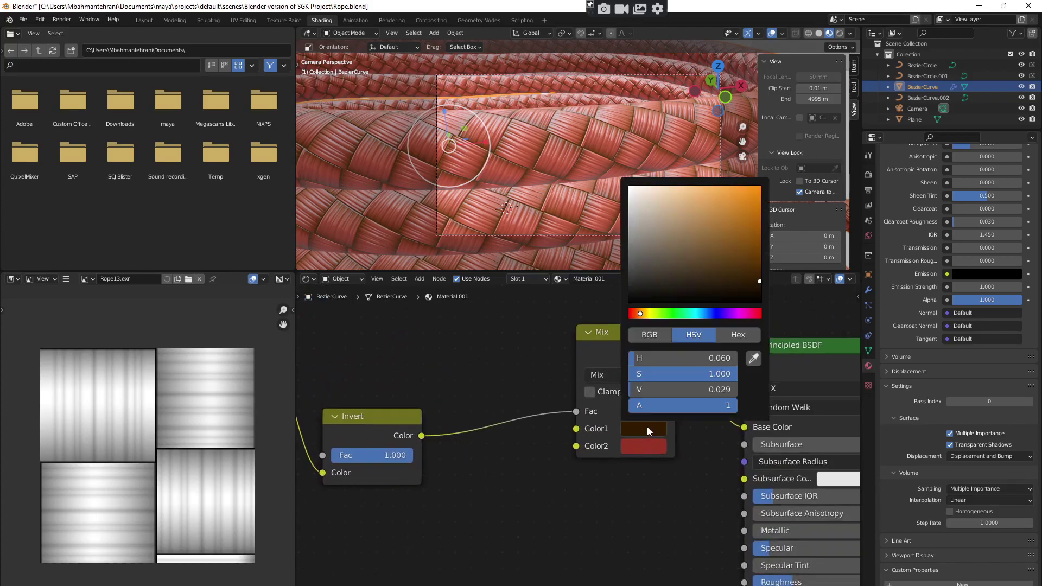
{"action": "mouse_move", "coordinate": [751, 261]}
{"action": "left_mouse_down"}
{"action": "mouse_move", "coordinate": [759, 301]}
{"action": "mouse_move", "coordinate": [657, 301]}
{"action": "left_mouse_up"}
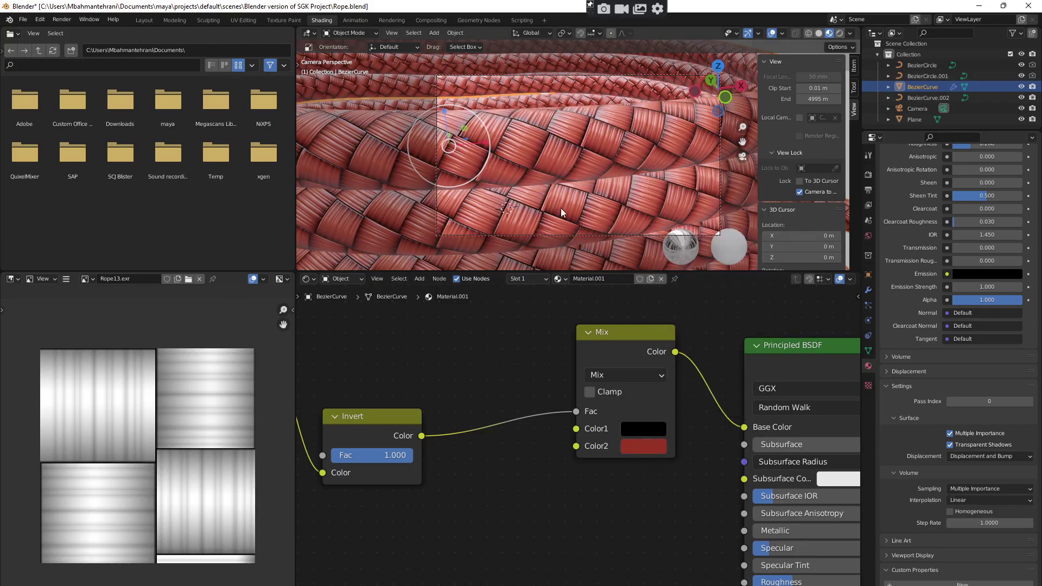
{"action": "scroll", "coordinate": [633, 502], "scroll_direction": "down", "scroll_amount": 6}
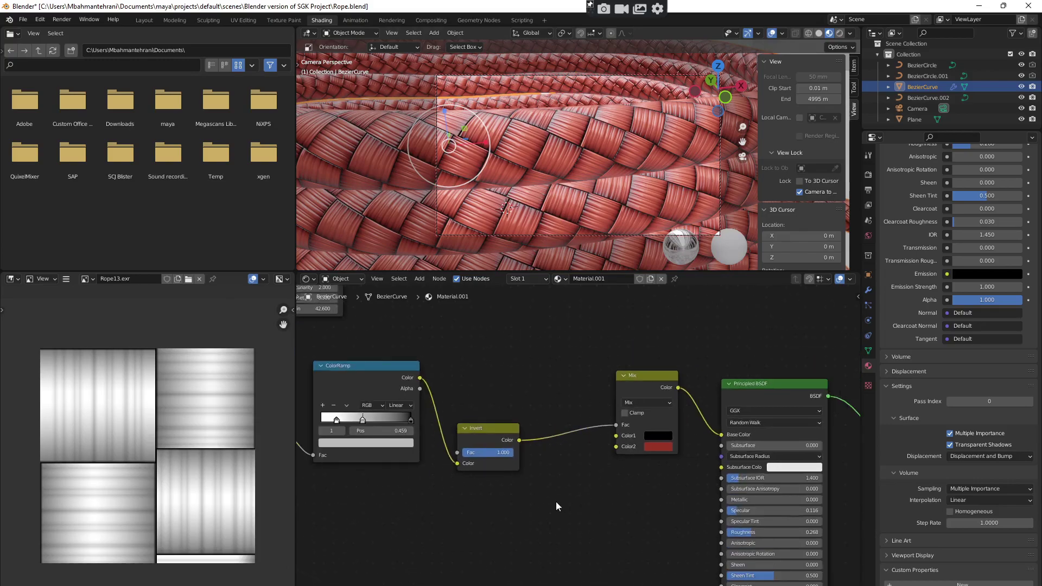
{"action": "scroll", "coordinate": [567, 346], "scroll_direction": "down", "scroll_amount": 1}
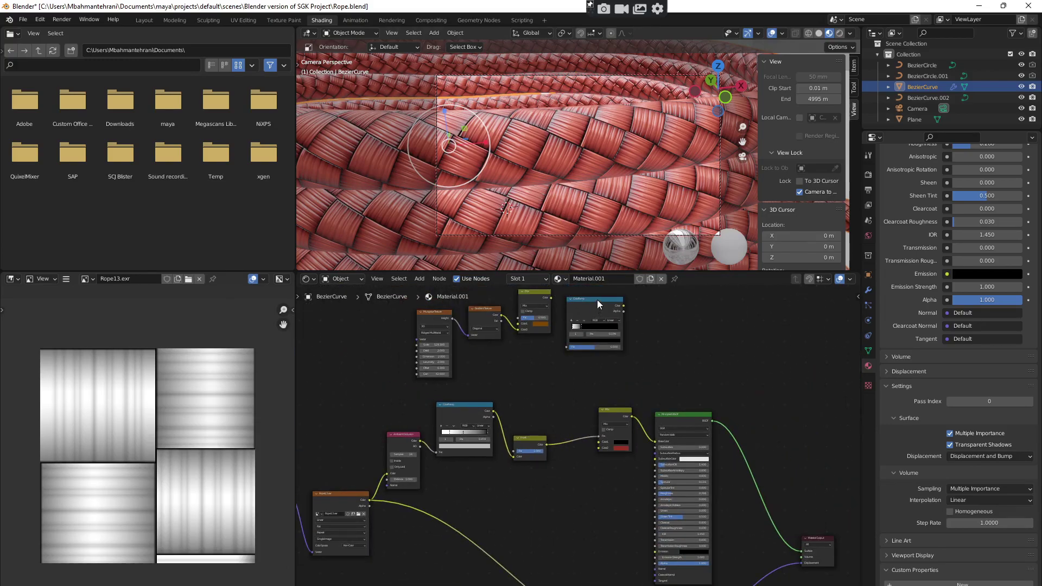
Place the spare ColorRamp beside the Principled BSDF and feed its Fac from the Invert output.
{"action": "left_click_drag", "start_coordinate": [597, 304], "coordinate": [609, 496]}
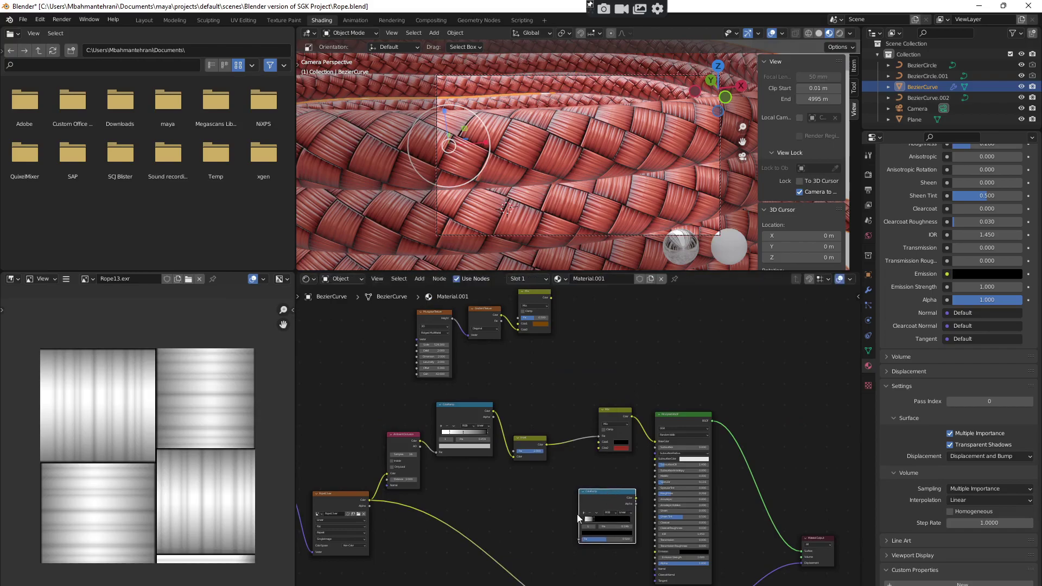
{"action": "scroll", "coordinate": [524, 465], "scroll_direction": "down", "scroll_amount": 3, "text": "shift"}
{"action": "scroll", "coordinate": [524, 465], "scroll_direction": "up", "scroll_amount": 4}
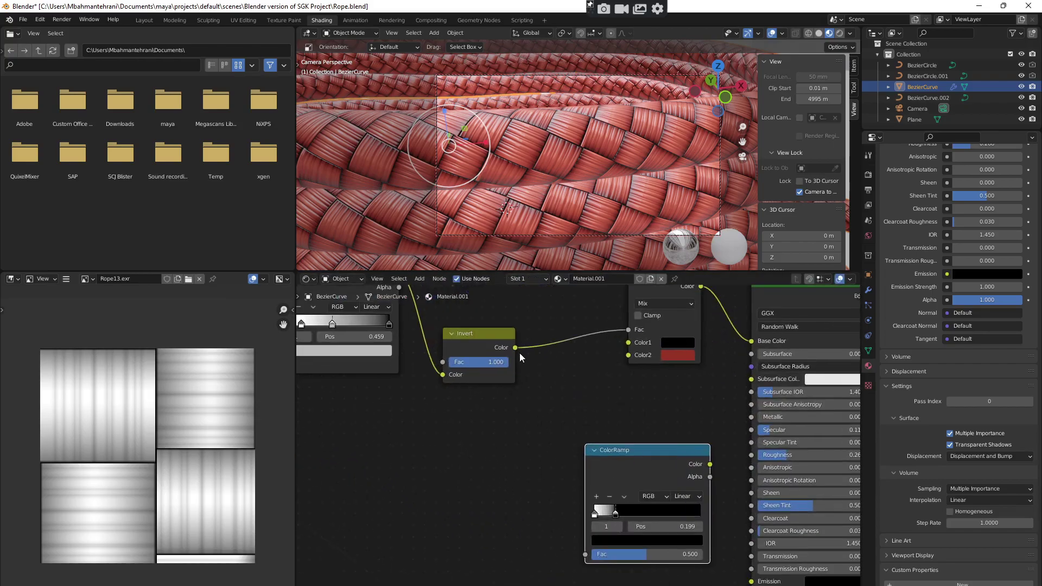
{"action": "left_click_drag", "start_coordinate": [514, 347], "coordinate": [585, 555]}
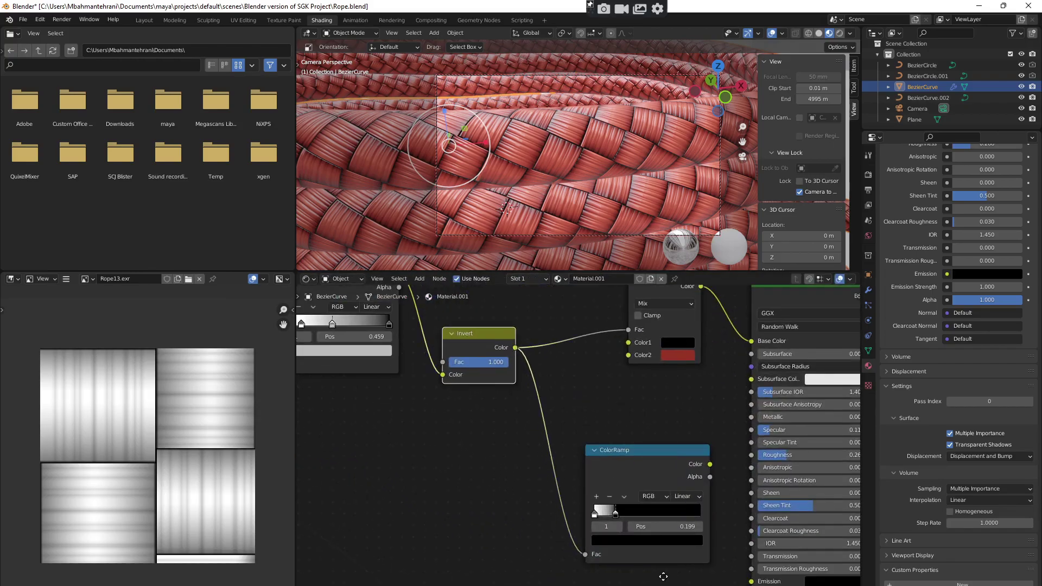
Connect the ColorRamp's Color output to the Principled BSDF's Clearcoat input.
{"action": "middle_click_drag", "start_coordinate": [663, 576], "coordinate": [559, 522]}
{"action": "scroll", "coordinate": [587, 512], "scroll_direction": "up", "scroll_amount": 2}
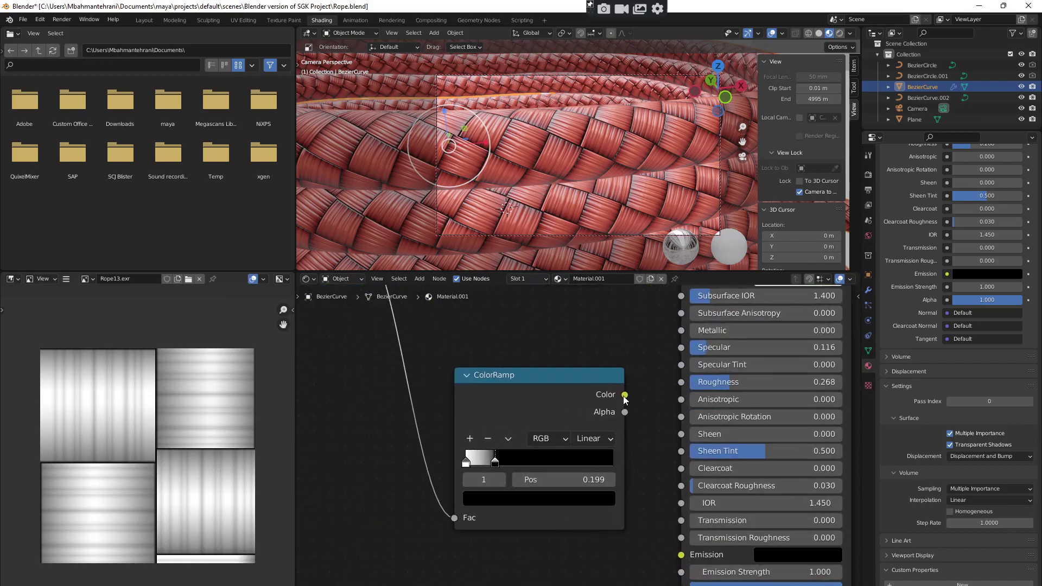
{"action": "left_click_drag", "start_coordinate": [624, 396], "coordinate": [680, 469]}
{"action": "middle_click_drag", "start_coordinate": [472, 410], "coordinate": [562, 467]}
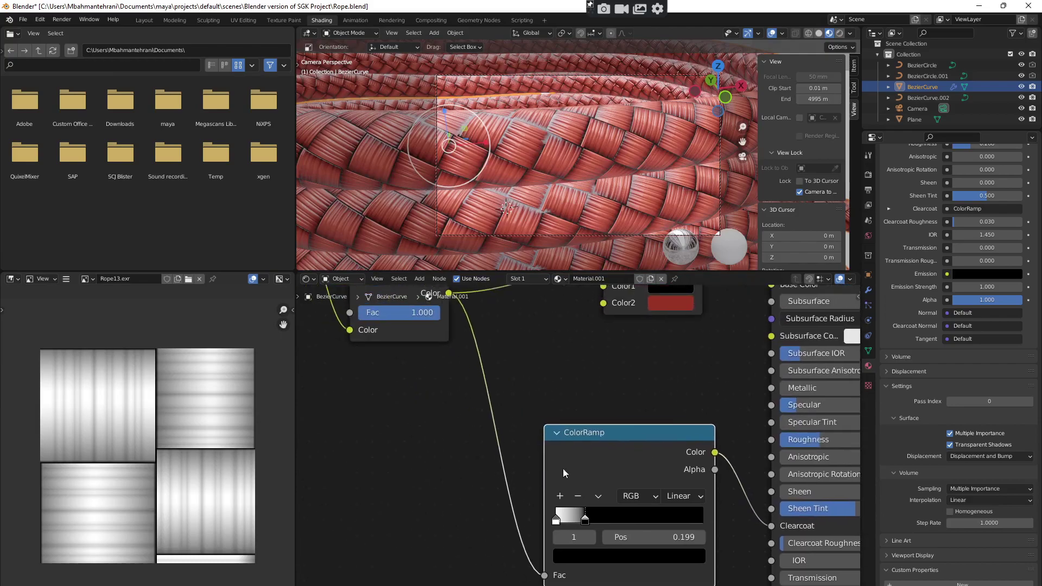
{"action": "middle_click_drag", "start_coordinate": [624, 456], "coordinate": [651, 517]}
{"action": "scroll", "coordinate": [625, 470], "scroll_direction": "down", "scroll_amount": 2}
{"action": "scroll", "coordinate": [540, 494], "scroll_direction": "down", "scroll_amount": 2}
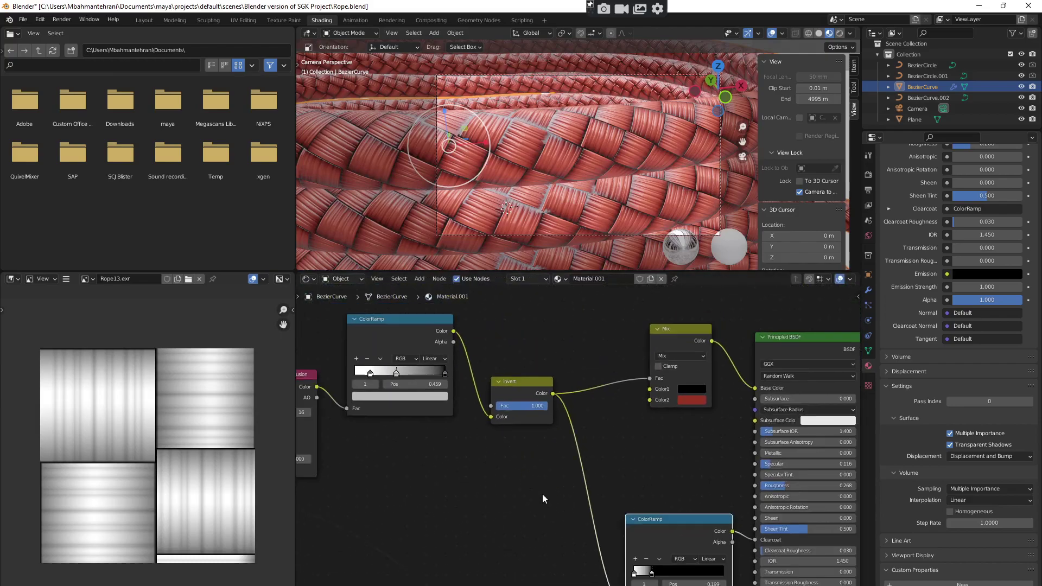
{"action": "scroll", "coordinate": [539, 495], "scroll_direction": "down", "scroll_amount": 3}
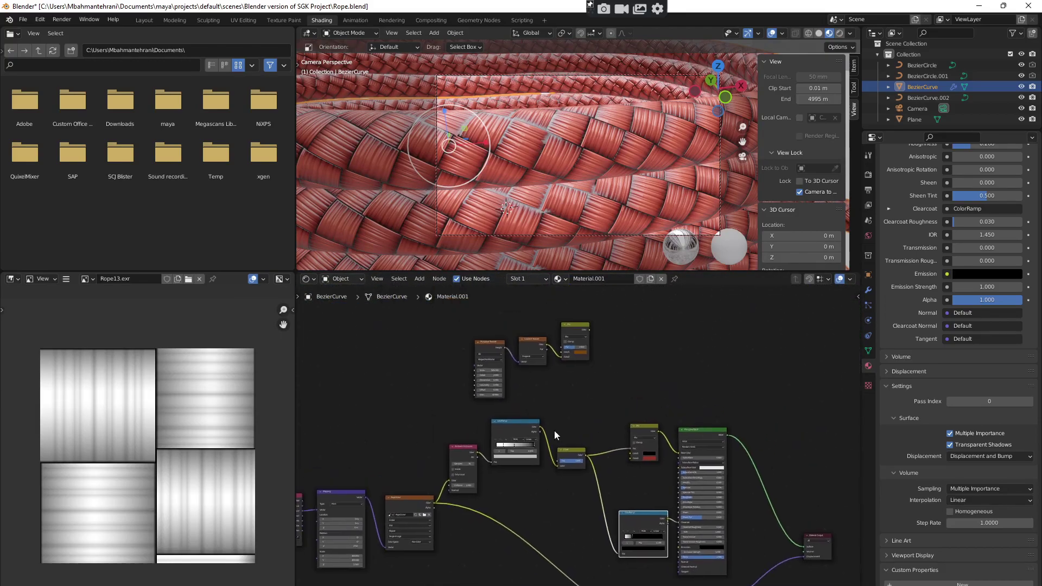
Move the Musgrave, Gradient and Mix nodes down and link their Mix output to Color2.
{"action": "left_click_drag", "start_coordinate": [605, 321], "coordinate": [485, 539]}
{"action": "scroll", "coordinate": [548, 470], "scroll_direction": "up", "scroll_amount": 5}
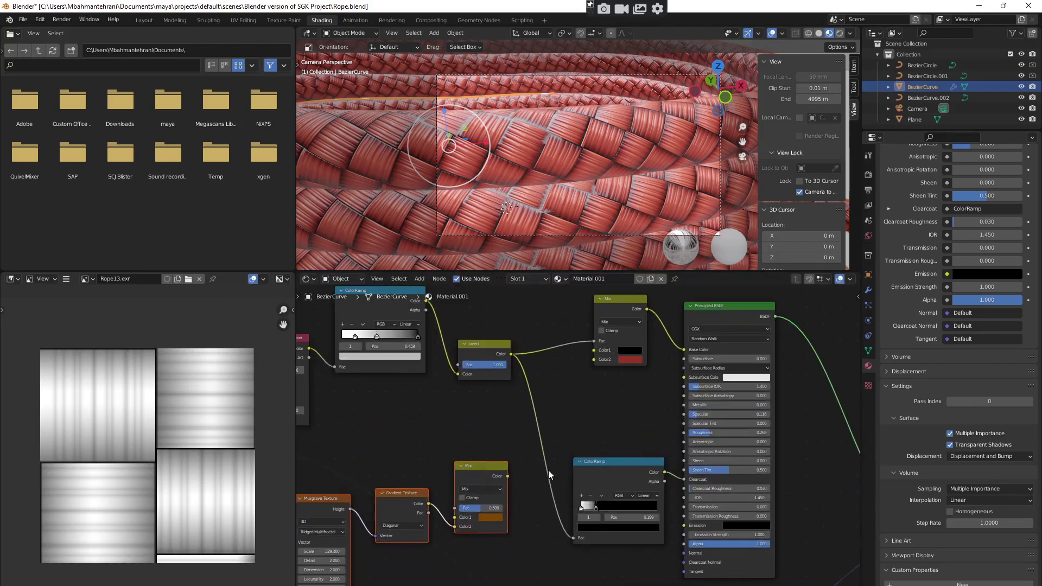
{"action": "left_click_drag", "start_coordinate": [456, 496], "coordinate": [601, 344]}
{"action": "middle_click_drag", "start_coordinate": [447, 452], "coordinate": [709, 337]}
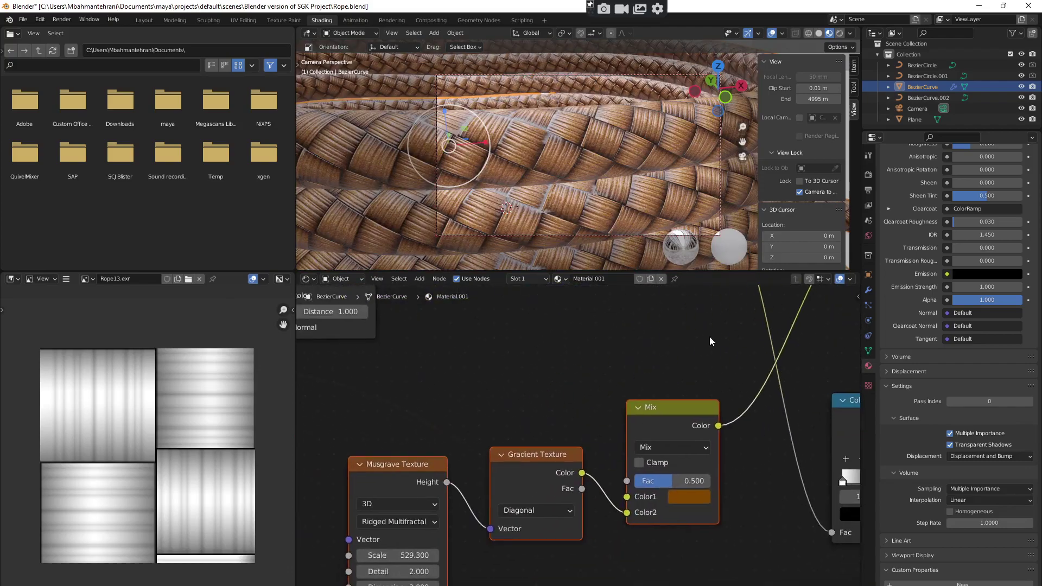
{"action": "middle_click_drag", "start_coordinate": [463, 482], "coordinate": [497, 429]}
{"action": "scroll", "coordinate": [543, 456], "scroll_direction": "up", "scroll_amount": 2}
{"action": "middle_click_drag", "start_coordinate": [543, 456], "coordinate": [589, 484]}
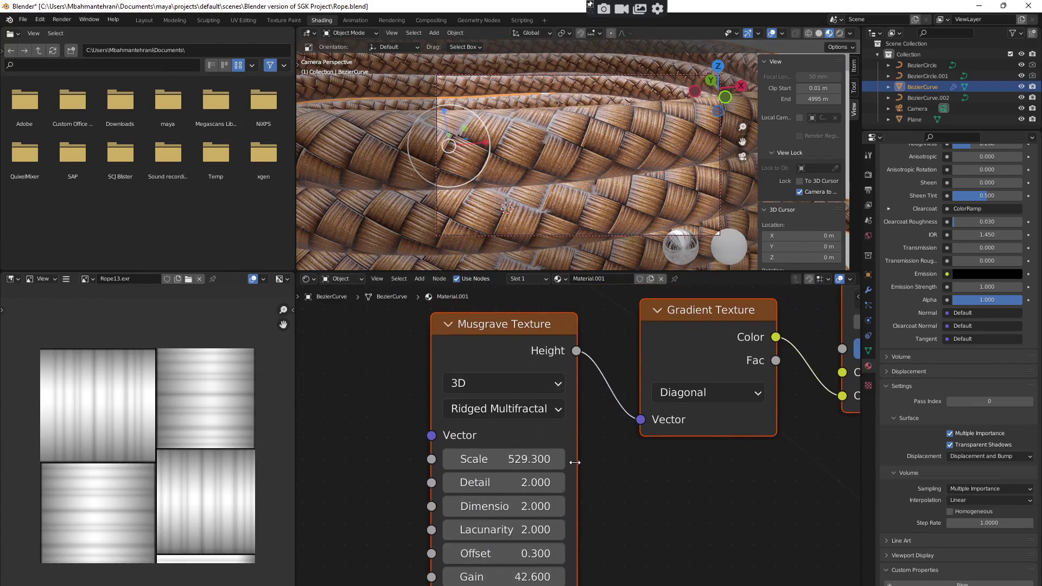
{"action": "scroll", "coordinate": [624, 481], "scroll_direction": "down", "scroll_amount": 5}
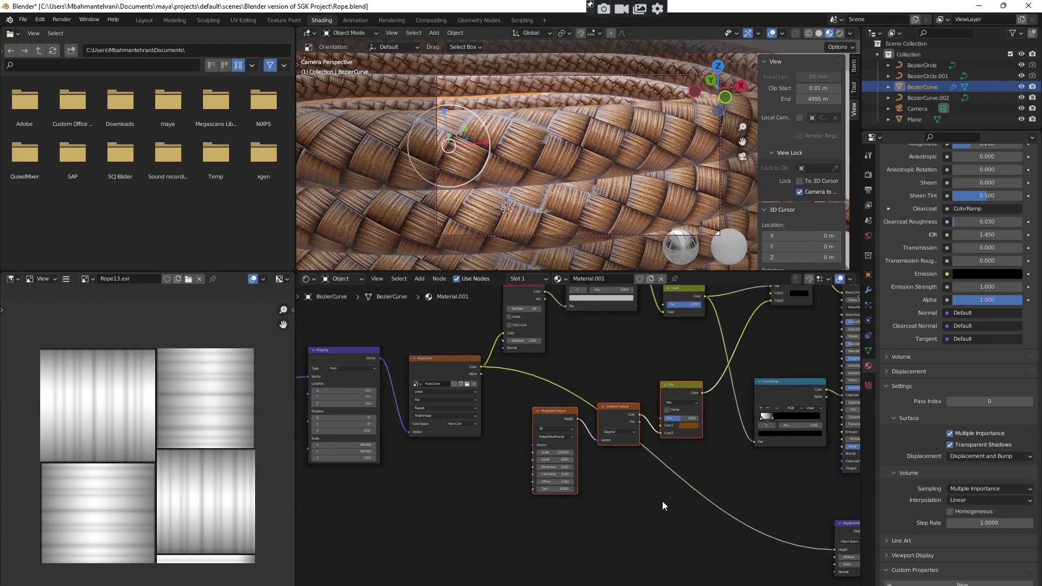